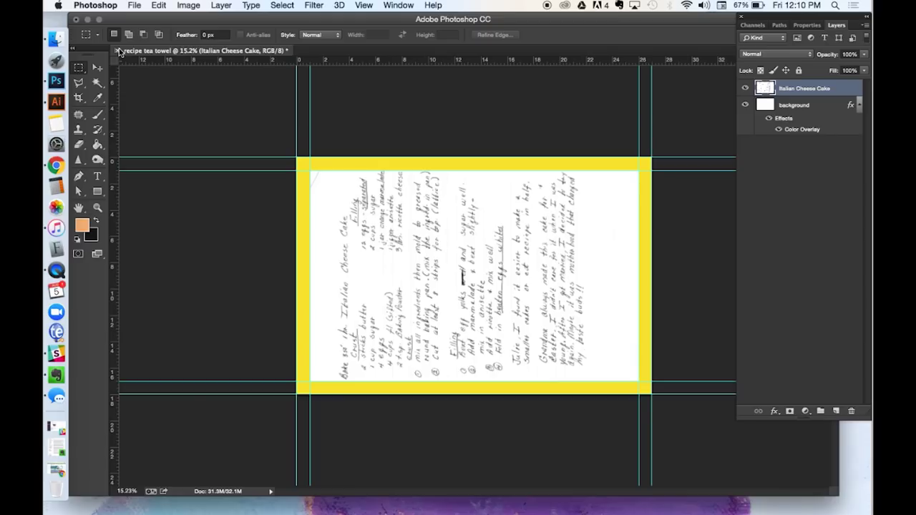
# - Close the example and create a 27 × 18 in, 150 ppi document named SF-teatowels-recipe-cheesecake
pyautogui.click(119, 49)
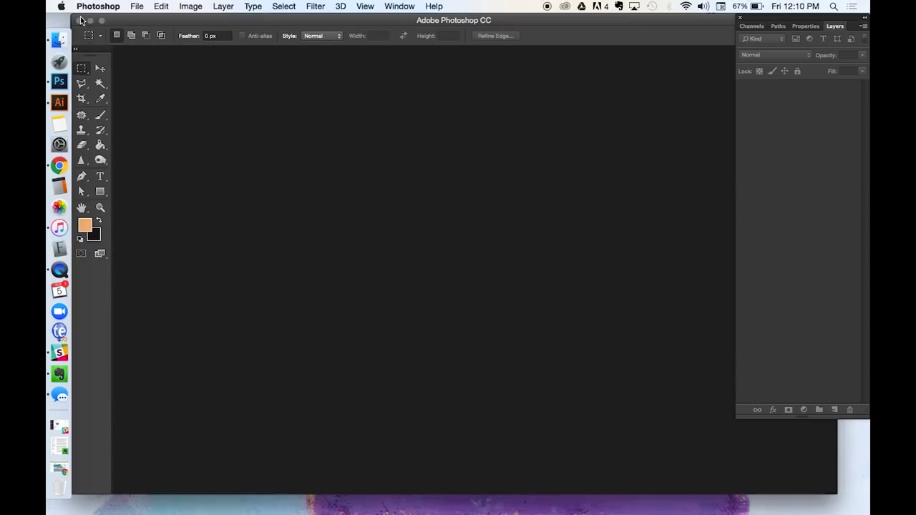
pyautogui.click(139, 6)
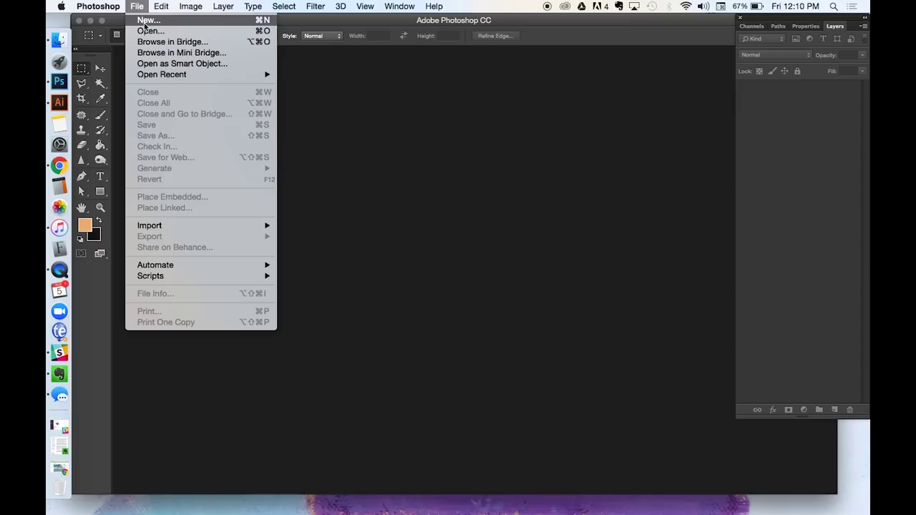
pyautogui.click(144, 21)
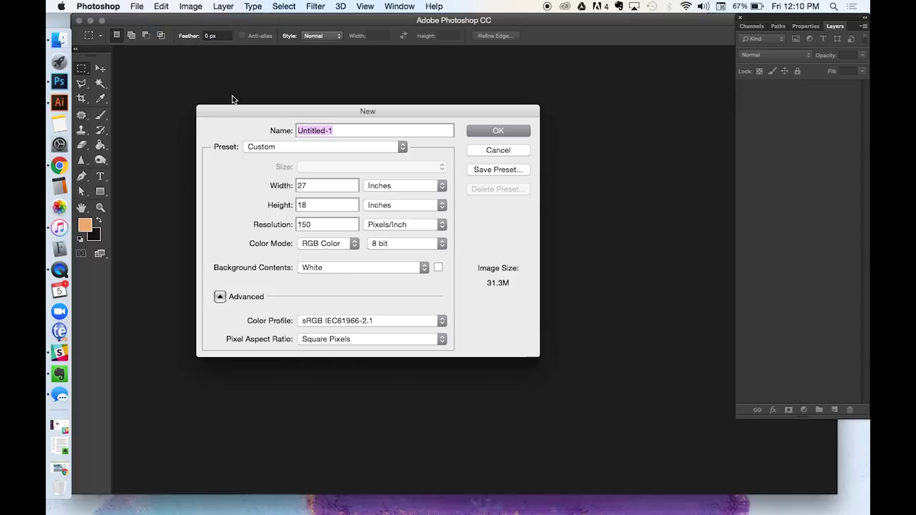
pyautogui.click(300, 186)
pyautogui.moveTo(299, 186); pyautogui.dragTo(314, 187)
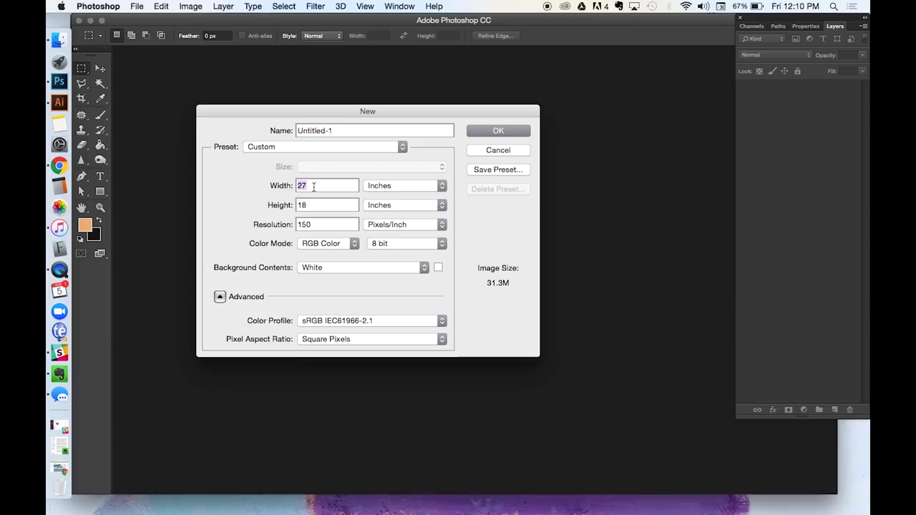
pyautogui.doubleClick(303, 206)
pyautogui.moveTo(319, 224); pyautogui.dragTo(284, 225)
pyautogui.doubleClick(304, 129)
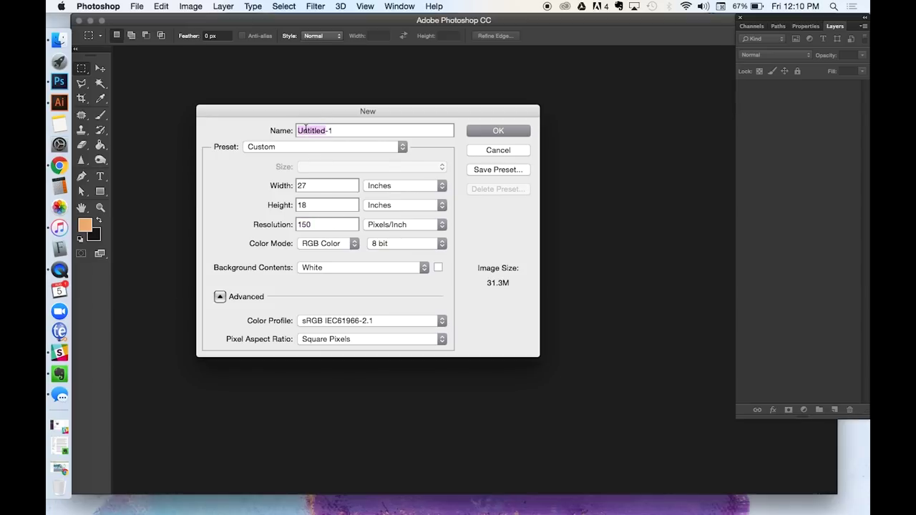
pyautogui.press('super+Right')
pyautogui.press('BackSpace')
pyautogui.press('BackSpace')
pyautogui.press('BackSpace')
pyautogui.press('BackSpace')
pyautogui.press('BackSpace')
pyautogui.press('BackSpace')
pyautogui.press('BackSpace')
pyautogui.press('BackSpace')
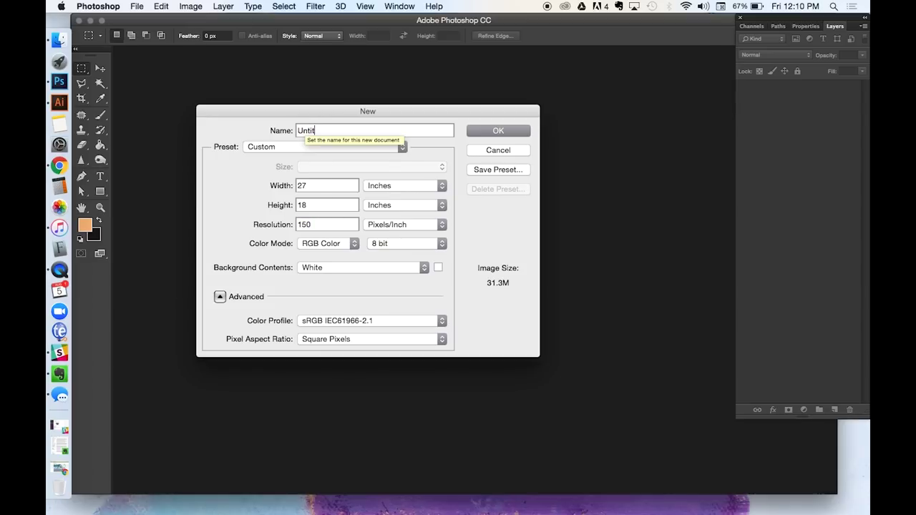
pyautogui.write('SF-t')
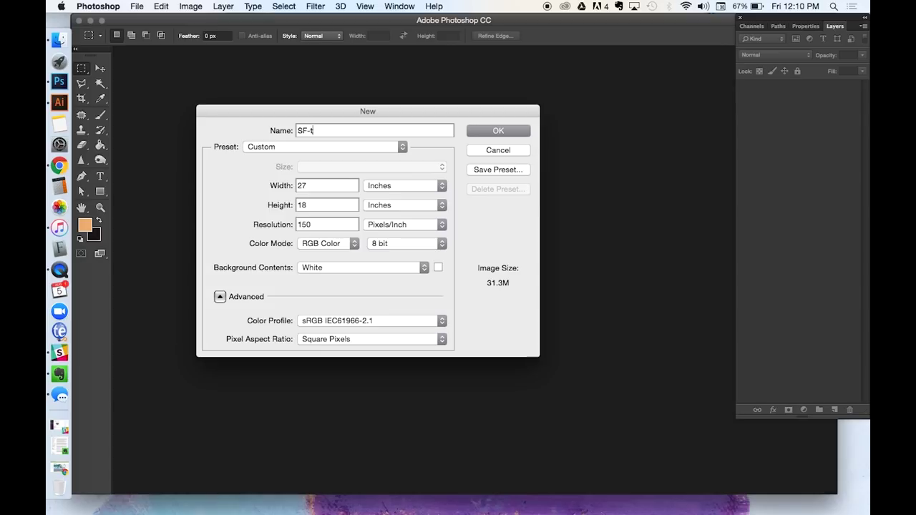
pyautogui.write('eatowels-recipe-cheesecake')
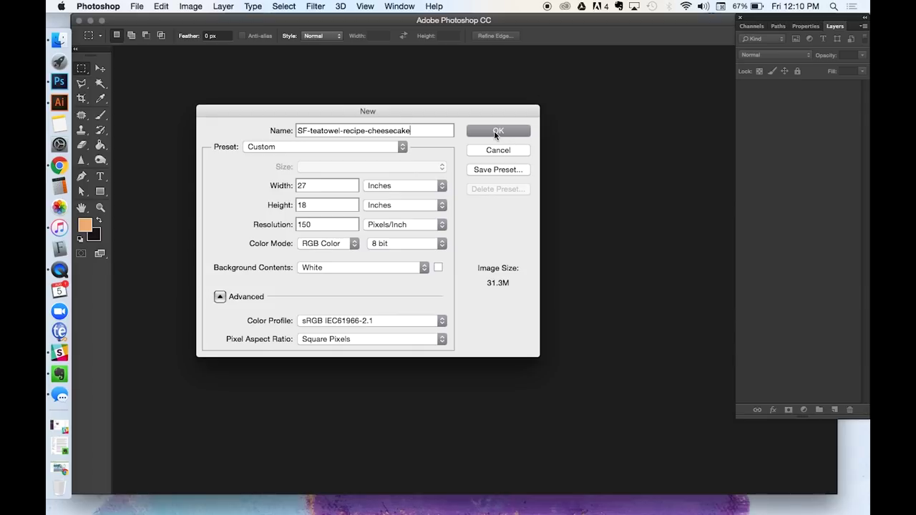
pyautogui.click(497, 132)
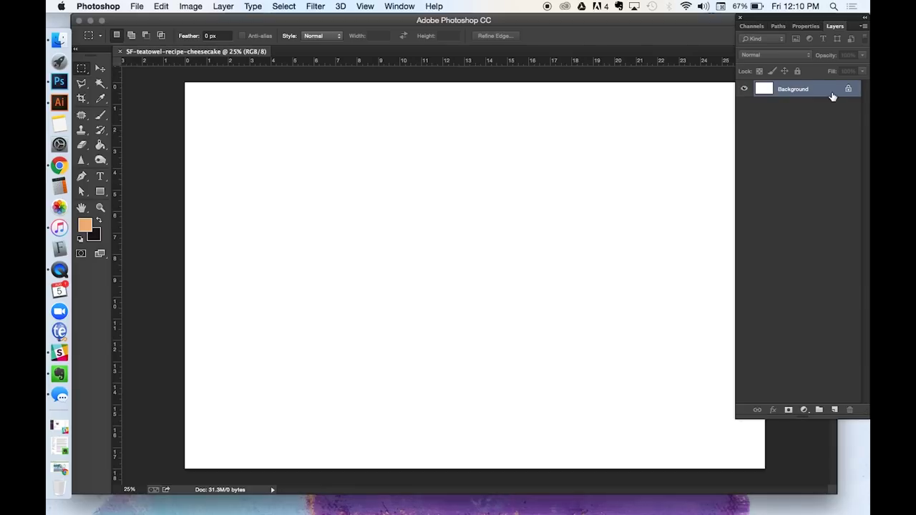
# - Unlock the Background layer and rename it background
pyautogui.doubleClick(832, 92)
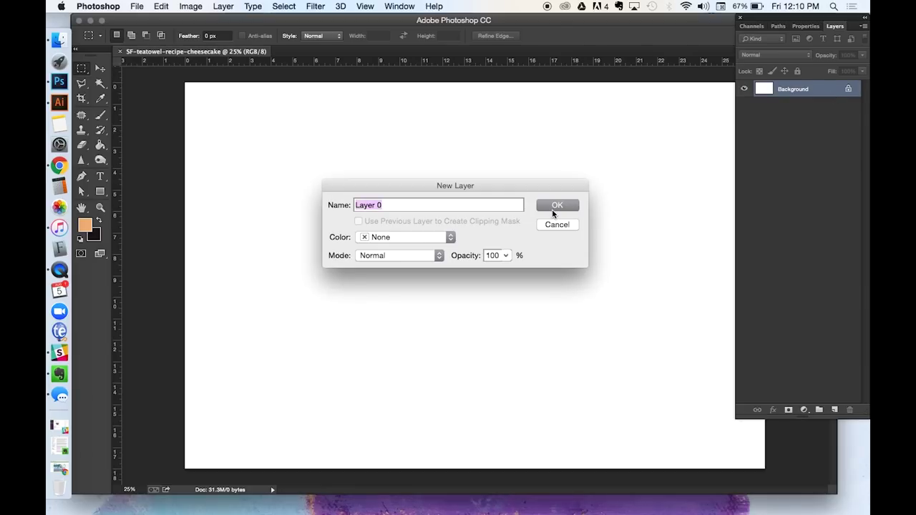
pyautogui.write('background')
pyautogui.click(554, 206)
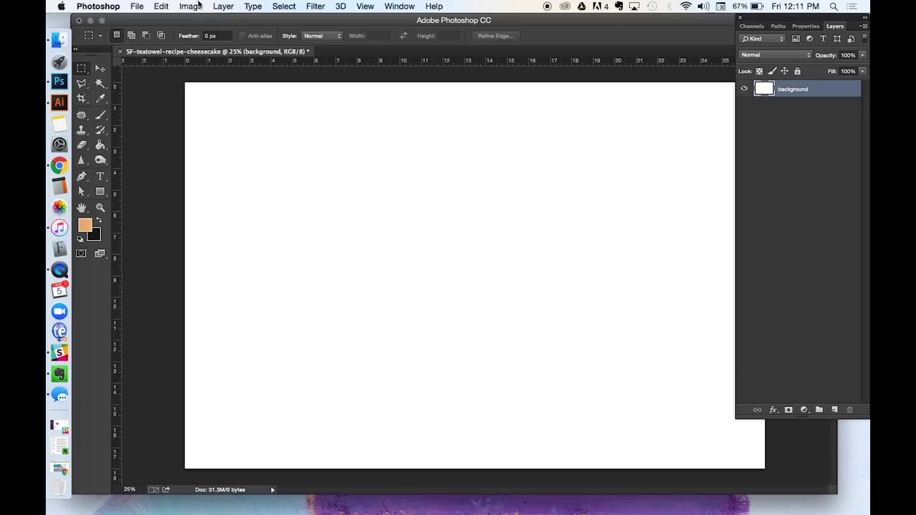
# - Fill the whole canvas with a golden yellow (fce24f) colour
pyautogui.click(164, 6)
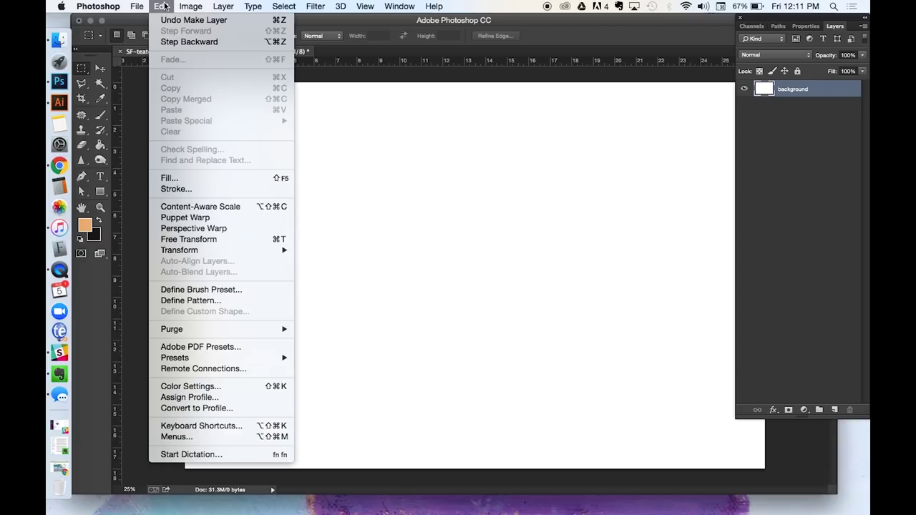
pyautogui.click(166, 178)
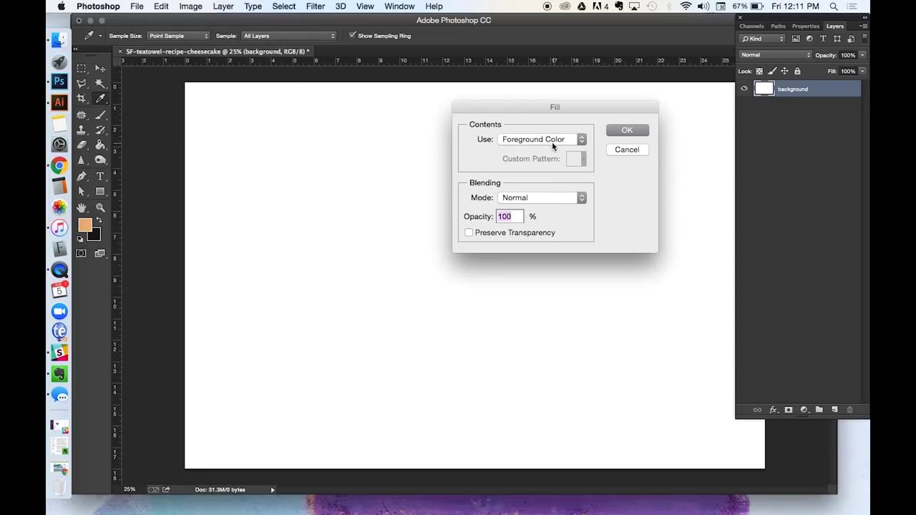
pyautogui.click(552, 142)
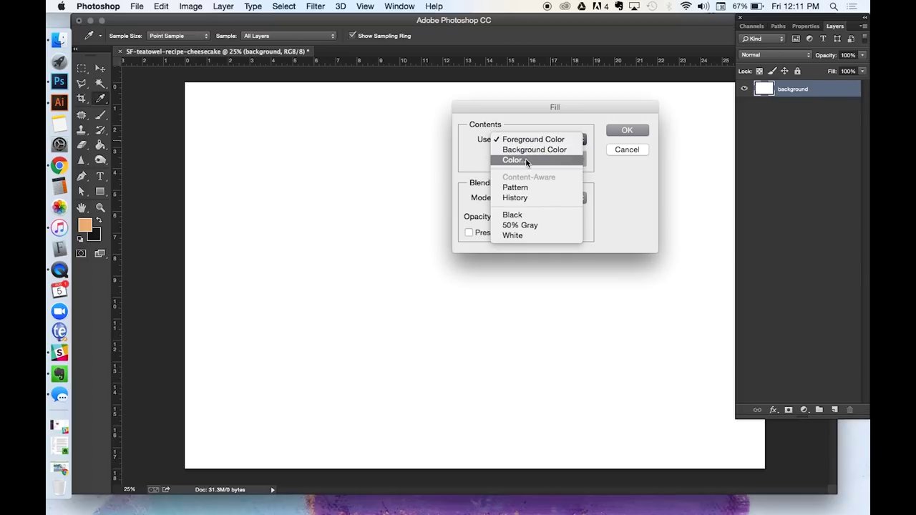
pyautogui.click(525, 160)
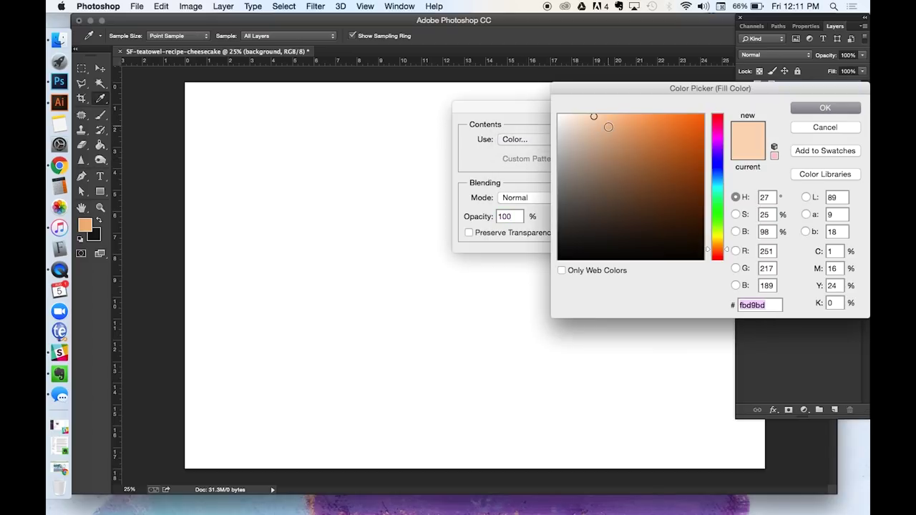
pyautogui.click(715, 236)
pyautogui.click(715, 239)
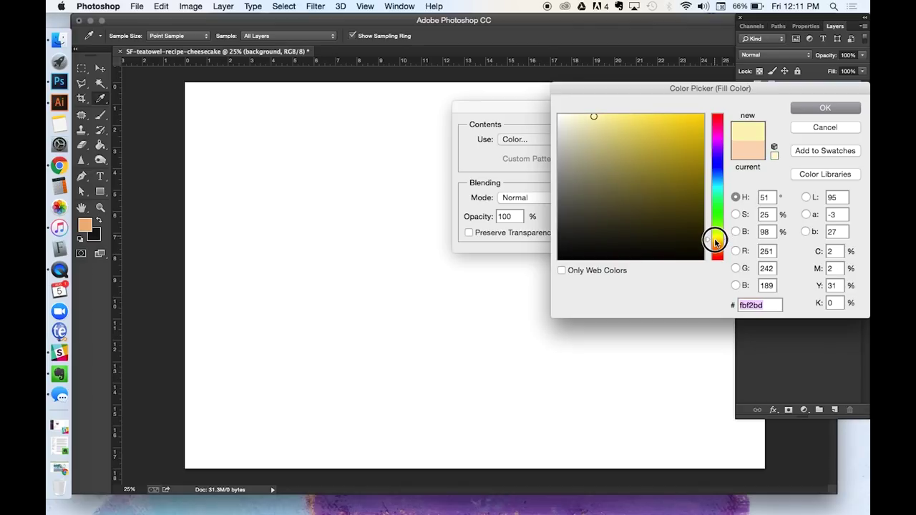
pyautogui.click(799, 111)
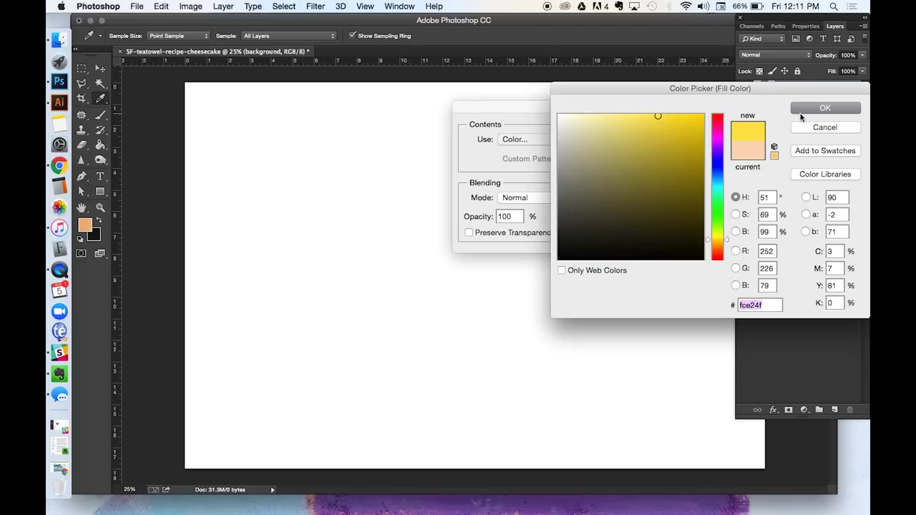
pyautogui.click(628, 130)
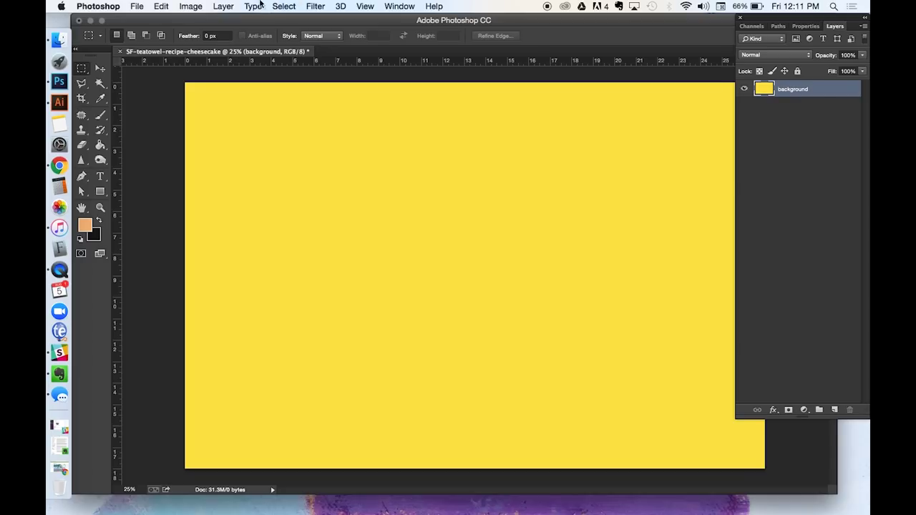
pyautogui.click(364, 6)
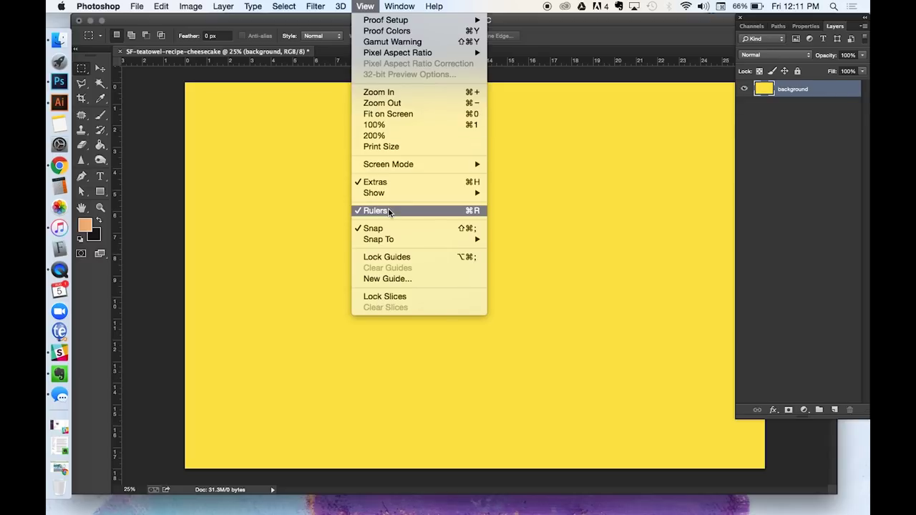
# - Add guides 1 inch in from the left and top edges
pyautogui.click(279, 65)
pyautogui.click(325, 63)
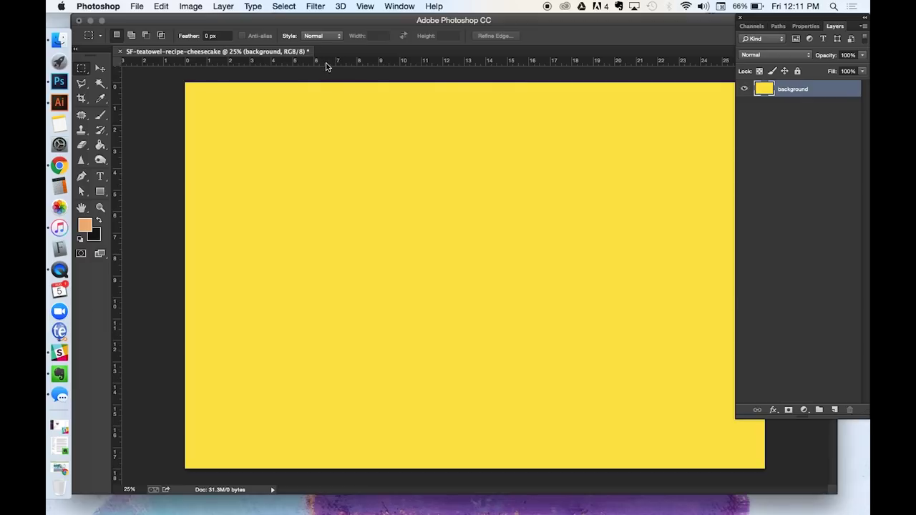
pyautogui.press('super+plus')
pyautogui.hscroll(-10, 332, 94)
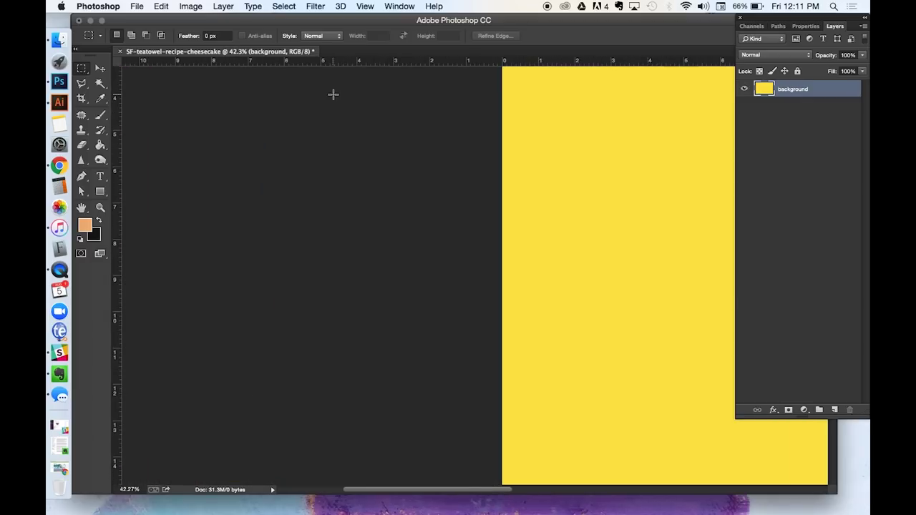
pyautogui.moveTo(117, 139); pyautogui.dragTo(424, 113)
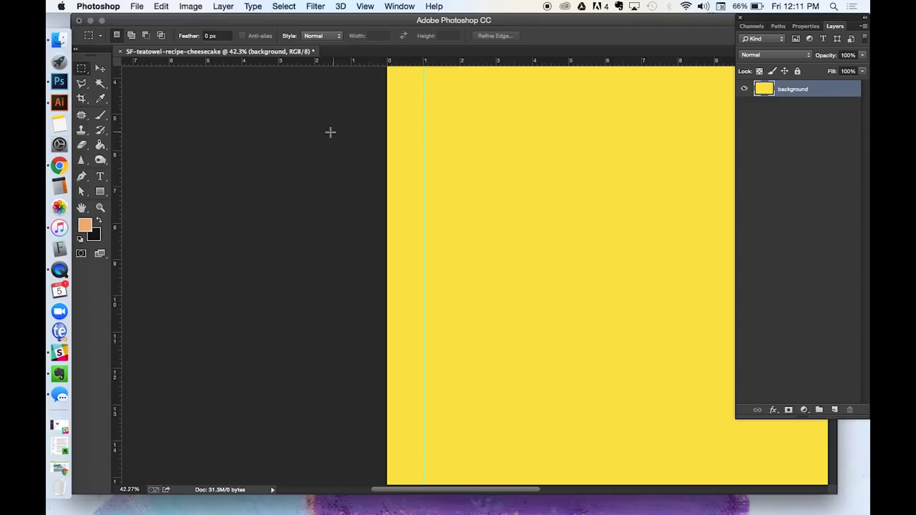
pyautogui.hscroll(2, 329, 131)
pyautogui.scroll(2, 329, 131)
pyautogui.hscroll(-2, 330, 131)
pyautogui.scroll(1, 330, 131)
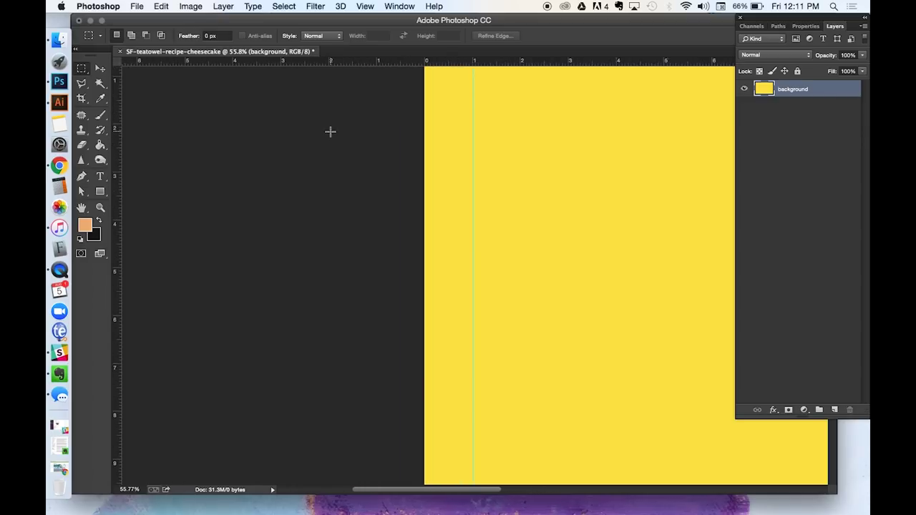
pyautogui.scroll(8, 325, 116)
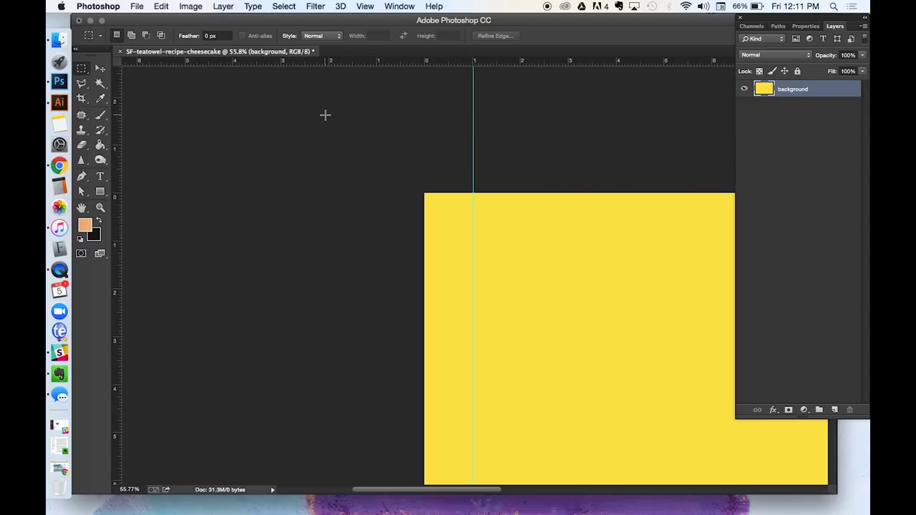
pyautogui.moveTo(258, 61); pyautogui.dragTo(227, 241)
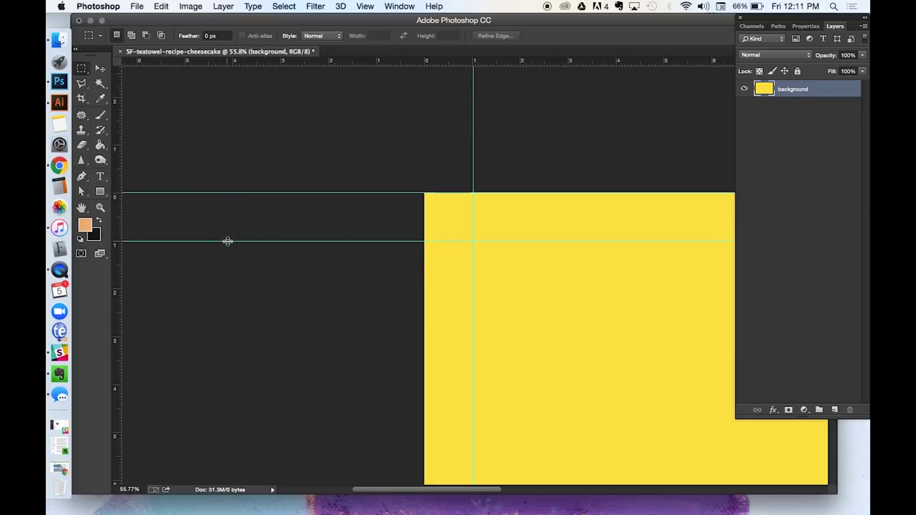
# - Add horizontal guides along the canvas bottom edge and at 17 inches
pyautogui.press('super+0')
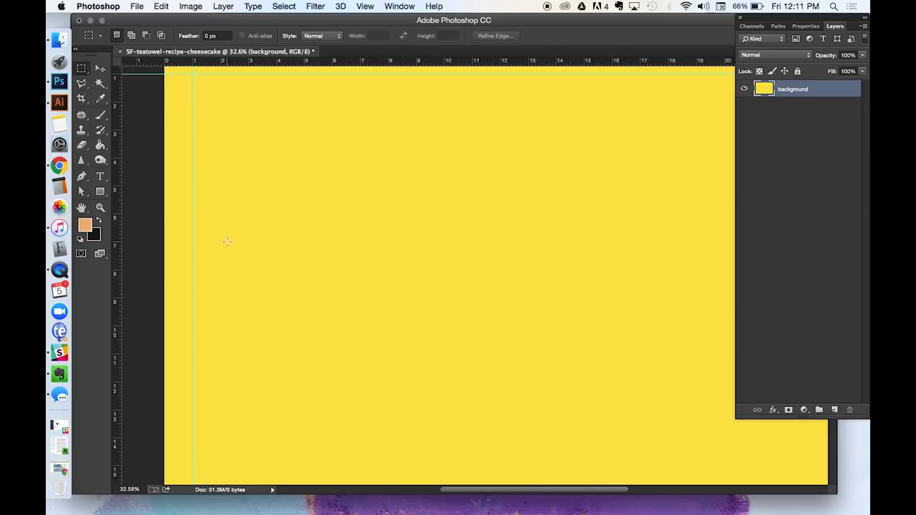
pyautogui.scroll(-10, 227, 242)
pyautogui.scroll(5, 227, 241)
pyautogui.hscroll(-3, 227, 242)
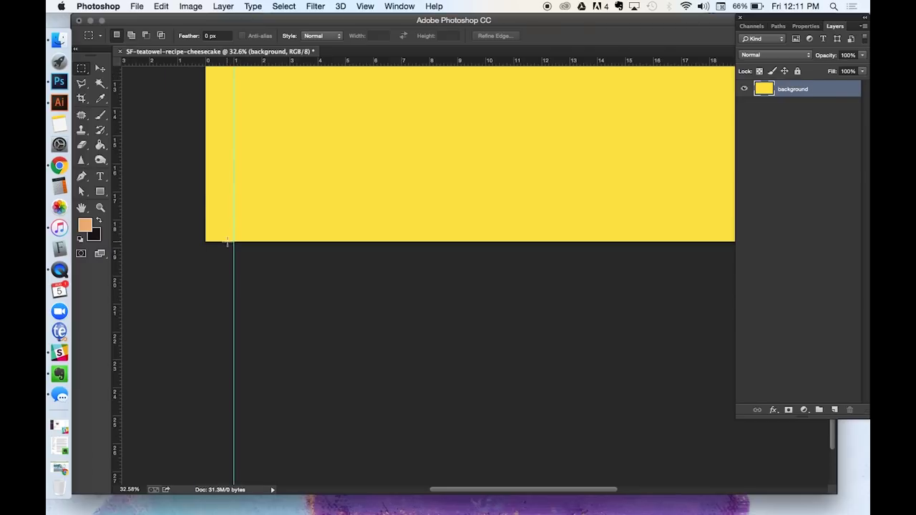
pyautogui.moveTo(227, 60); pyautogui.dragTo(207, 242)
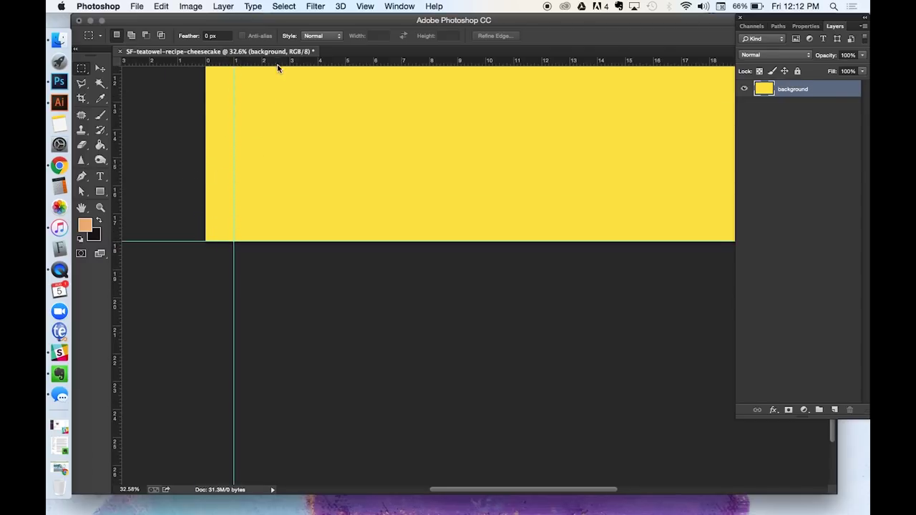
pyautogui.moveTo(275, 63); pyautogui.dragTo(201, 216)
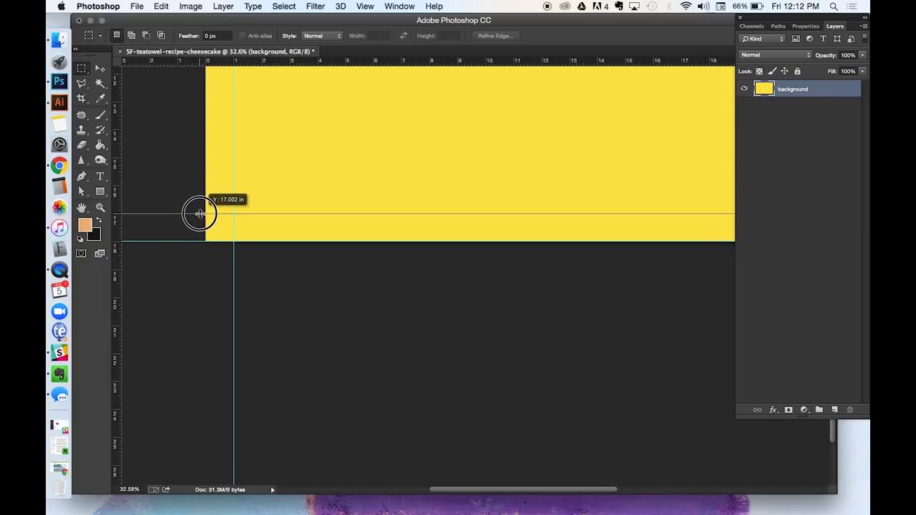
pyautogui.moveTo(200, 214); pyautogui.dragTo(199, 214)
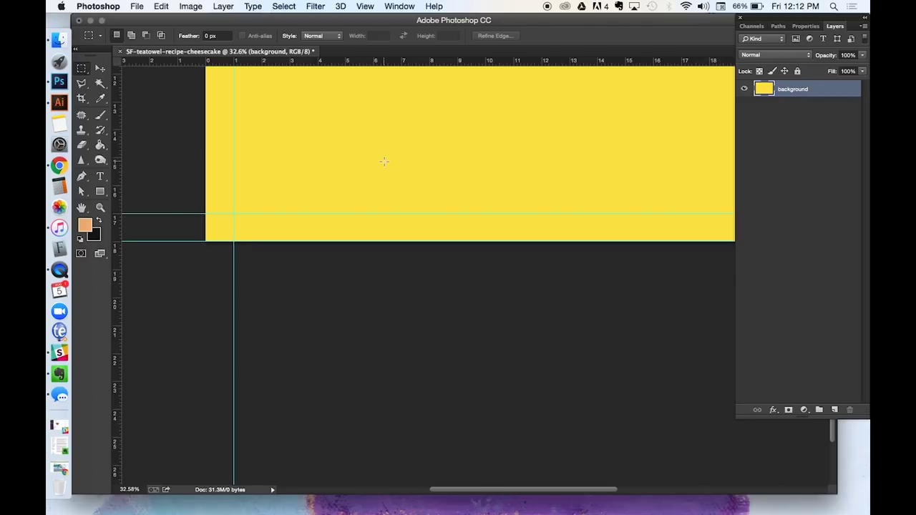
# - Add vertical guides at the right edge and at about 26 inches
pyautogui.hscroll(6, 385, 159)
pyautogui.moveTo(116, 234); pyautogui.dragTo(476, 200)
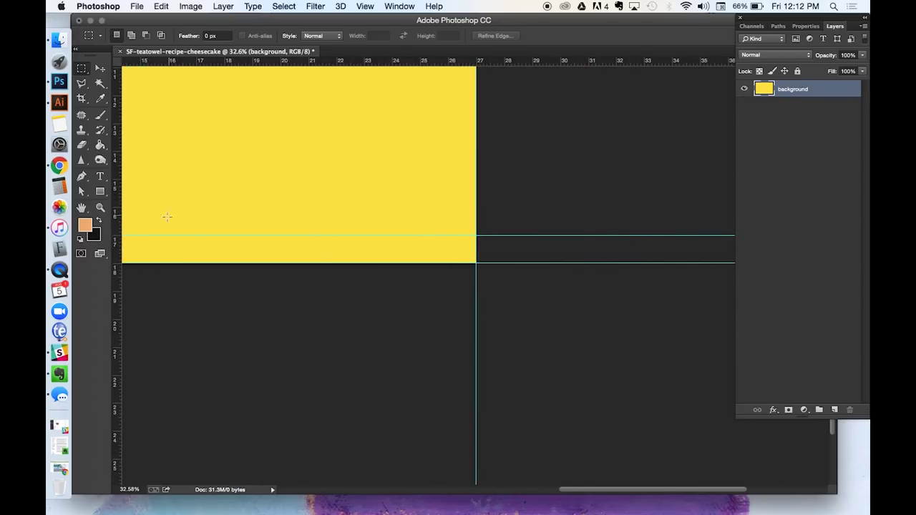
pyautogui.moveTo(118, 211); pyautogui.dragTo(448, 96)
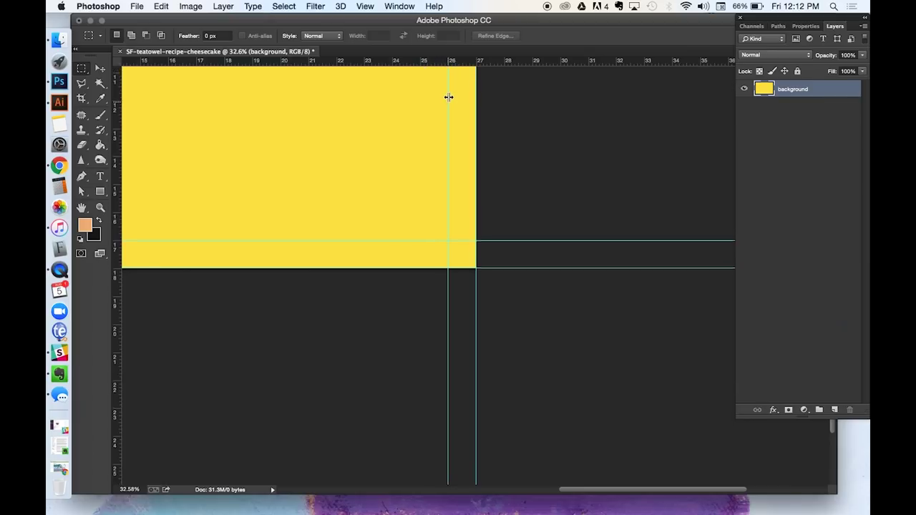
pyautogui.scroll(5, 448, 97)
pyautogui.press('super+minus')
pyautogui.press('super+minus')
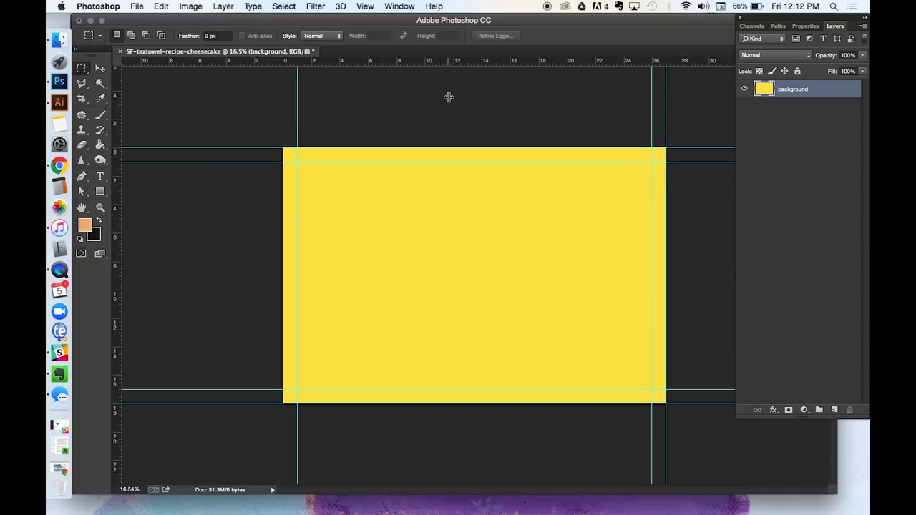
# - Place Italian Cheese Cake.jpeg from the nana's recipes folder as an embedded image
pyautogui.click(137, 6)
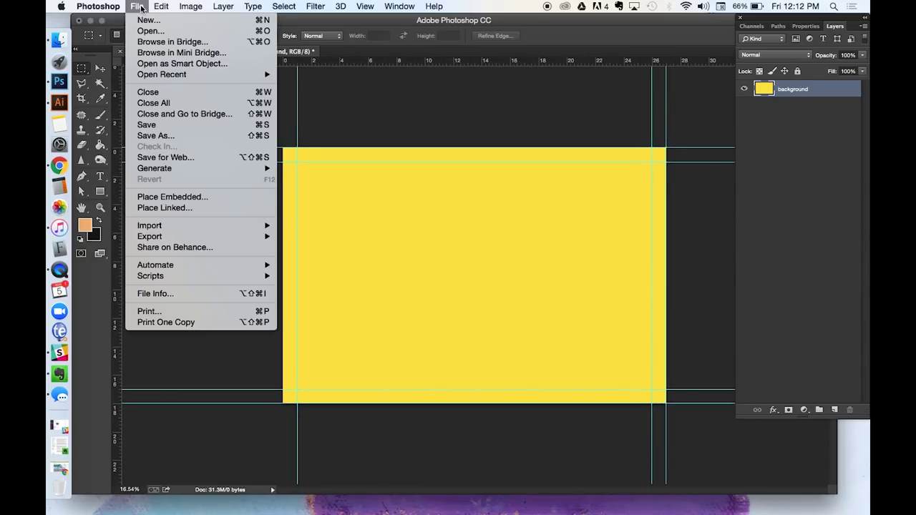
pyautogui.click(164, 194)
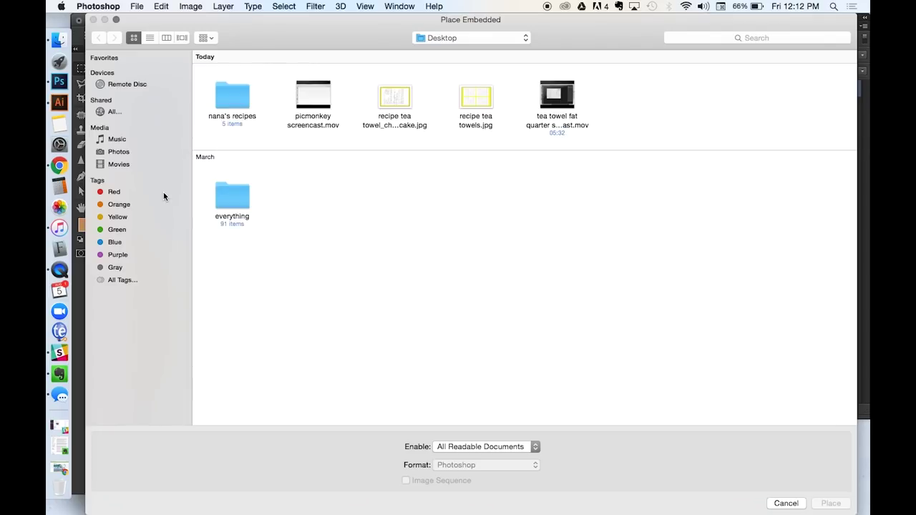
pyautogui.doubleClick(234, 93)
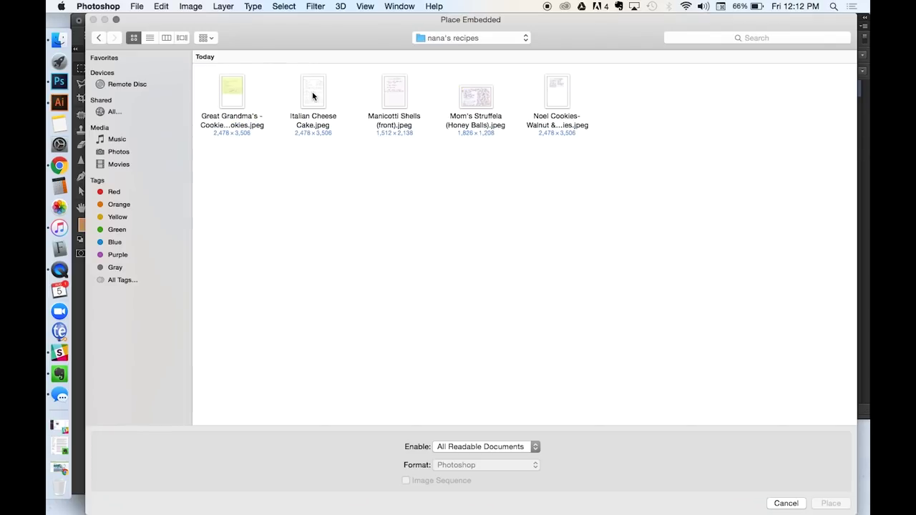
pyautogui.doubleClick(313, 95)
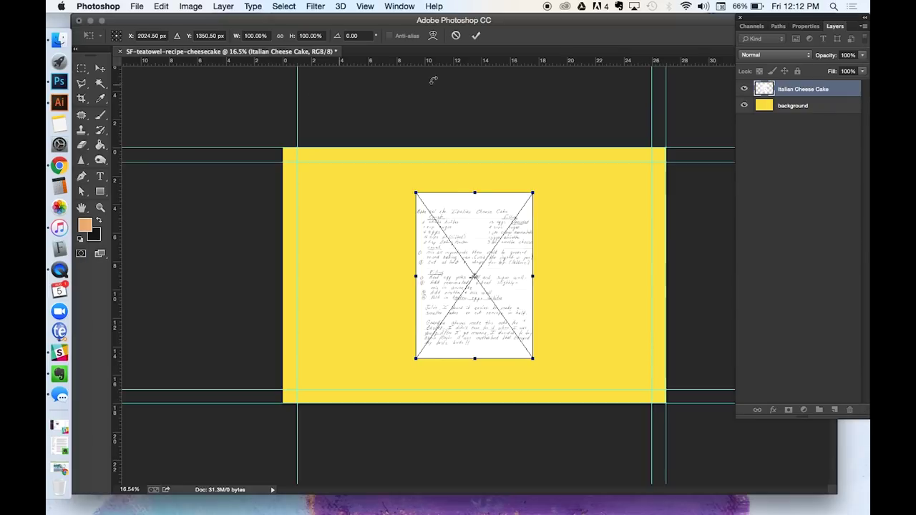
# - Rotate the recipe -90°, scale it to 134%, and nudge it slightly left
pyautogui.moveTo(555, 190); pyautogui.dragTo(429, 229)
pyautogui.moveTo(558, 217); pyautogui.dragTo(660, 202)
pyautogui.press('Return')
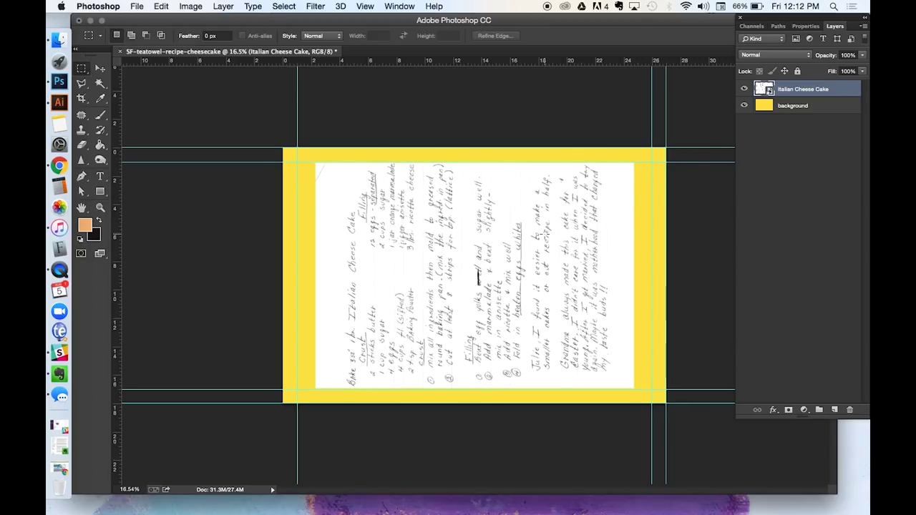
pyautogui.press('v')
pyautogui.moveTo(542, 231); pyautogui.dragTo(531, 239)
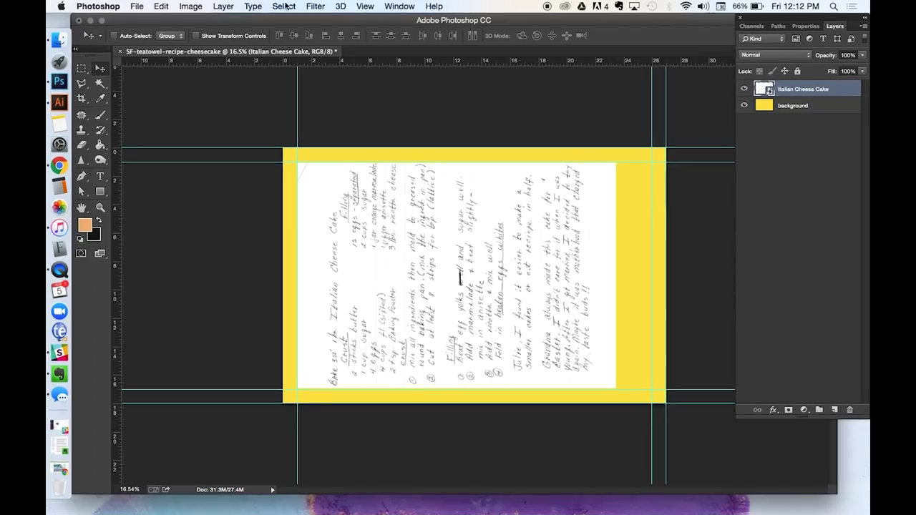
# - Duplicate the Italian Cheese Cake layer, move the copy below the original, and shift it an inch right
pyautogui.click(223, 5)
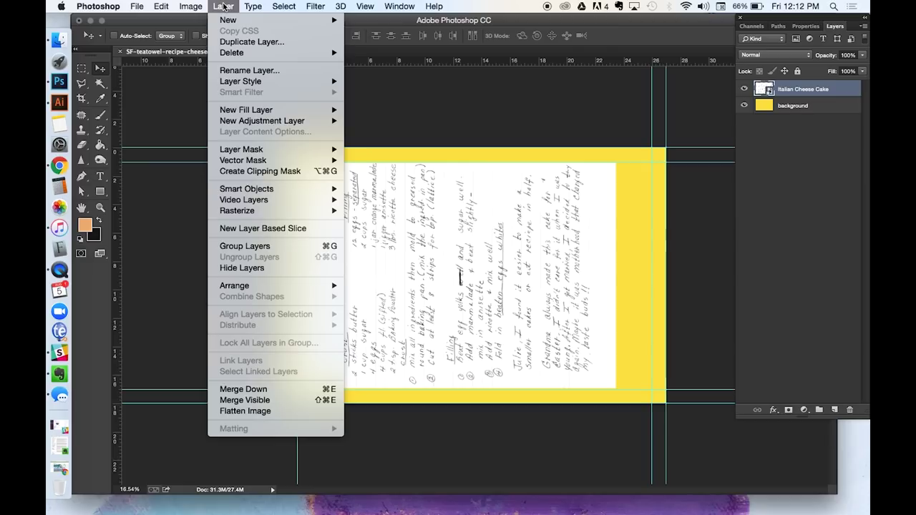
pyautogui.click(233, 43)
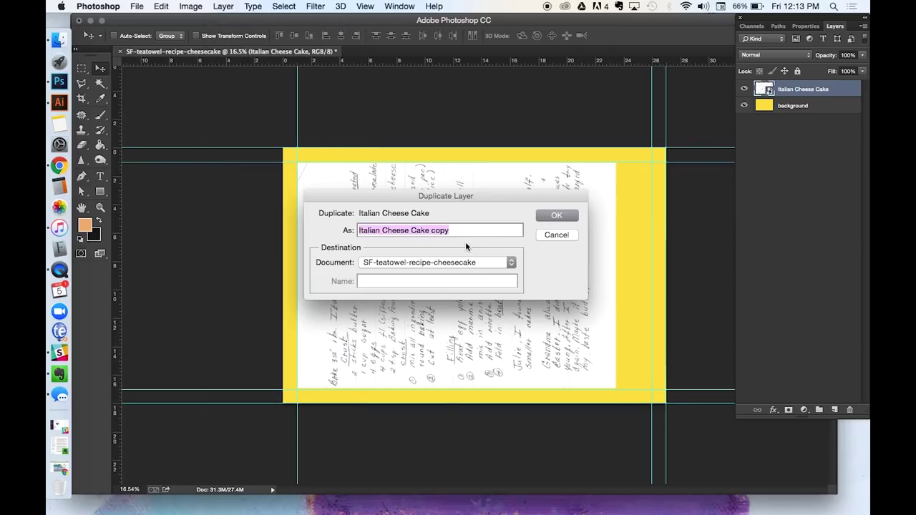
pyautogui.click(556, 216)
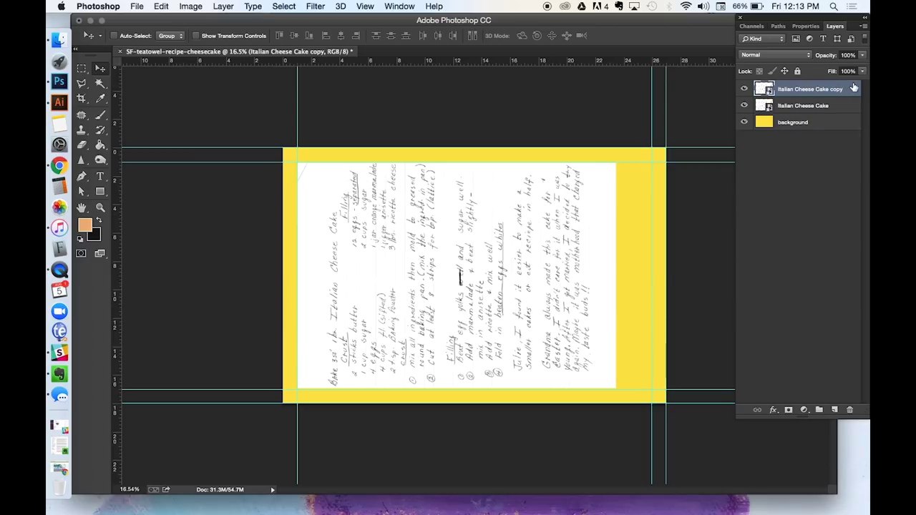
pyautogui.moveTo(854, 86); pyautogui.dragTo(850, 108)
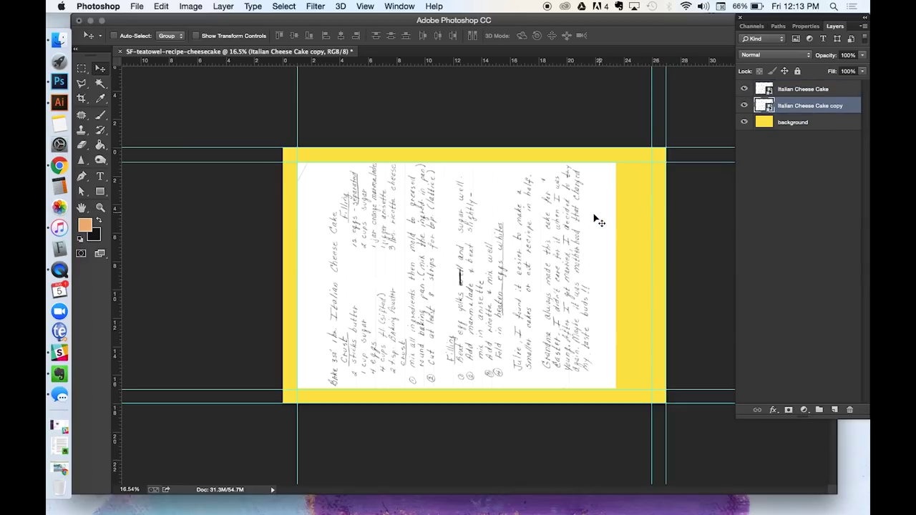
pyautogui.moveTo(594, 214); pyautogui.dragTo(621, 222)
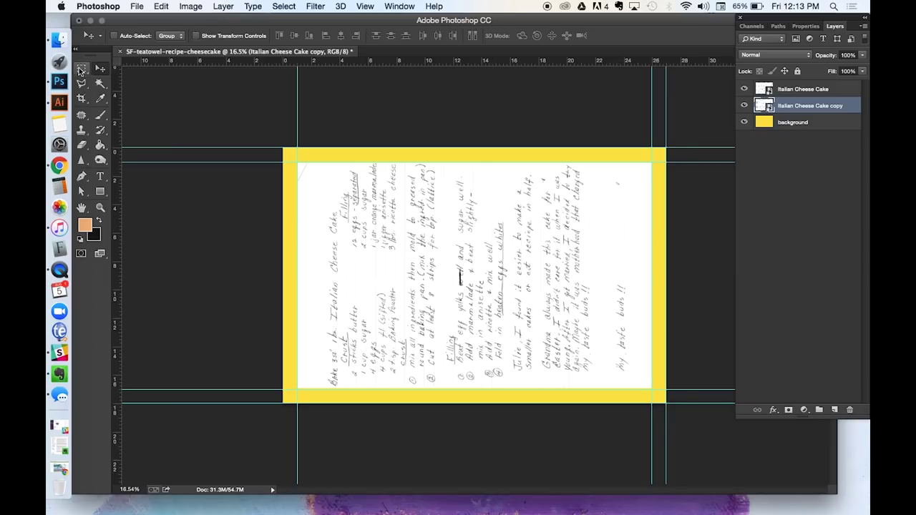
# - Rasterize the copy layer and Content-Aware fill away the extra 'my taste buds!!' line
pyautogui.rightClick(848, 109)
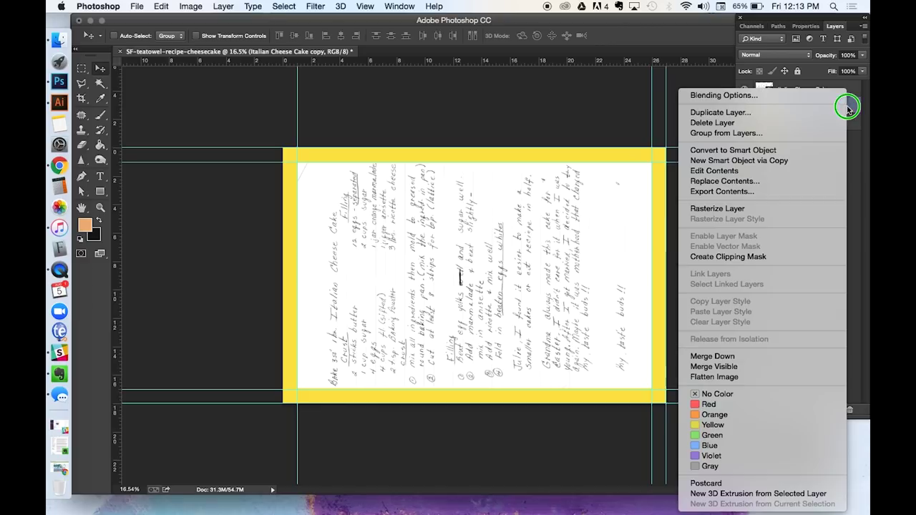
pyautogui.click(791, 209)
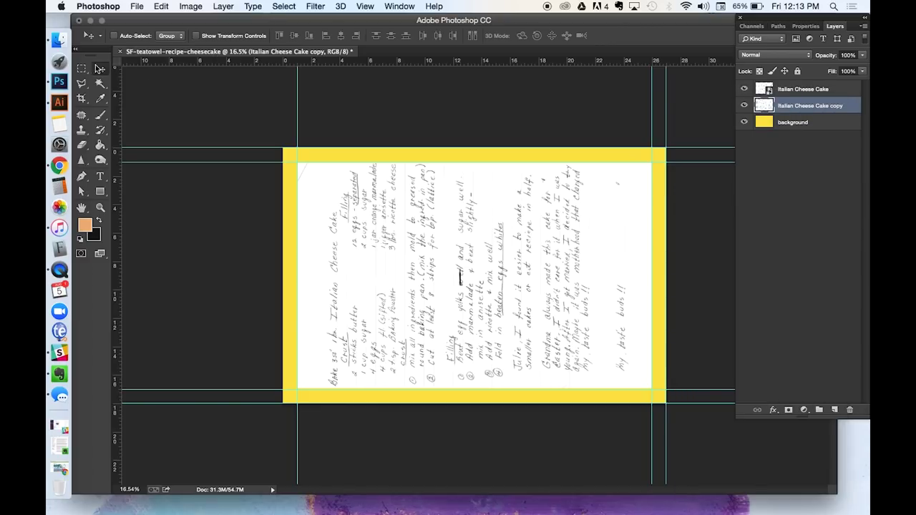
pyautogui.click(82, 69)
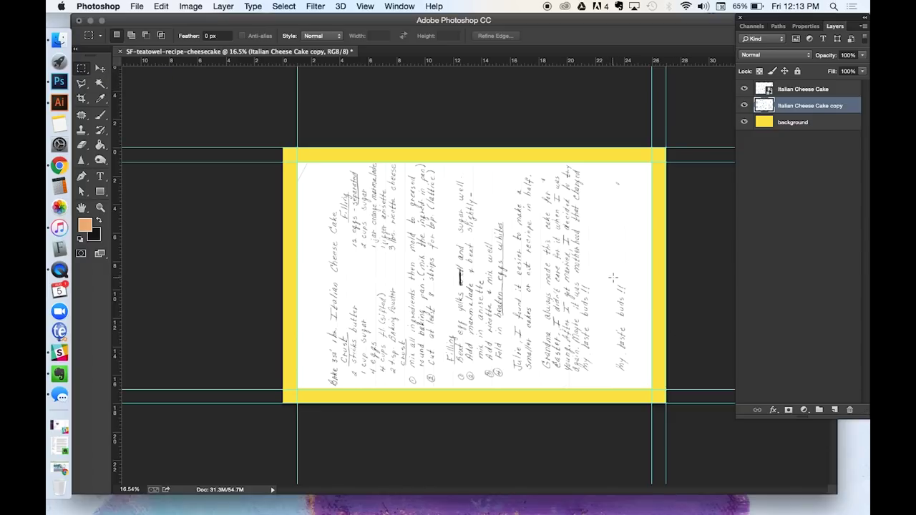
pyautogui.moveTo(613, 280); pyautogui.dragTo(630, 373)
pyautogui.click(162, 6)
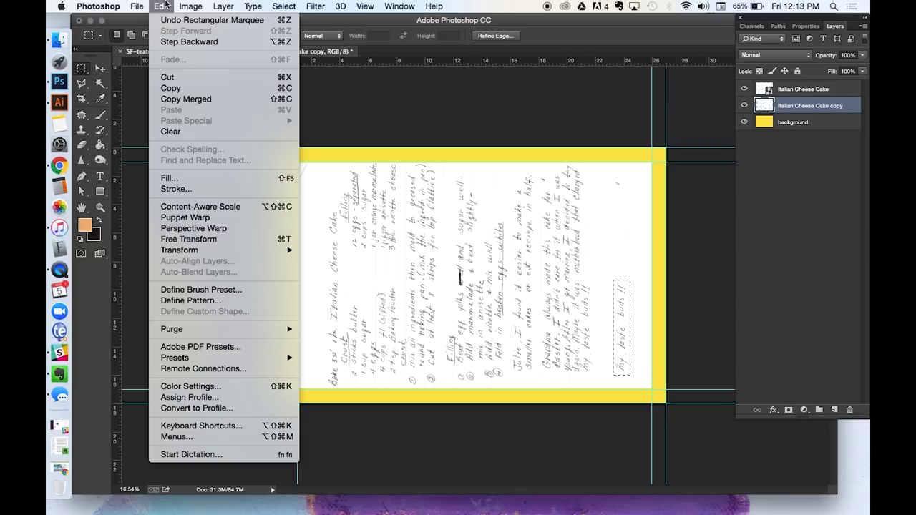
pyautogui.click(167, 179)
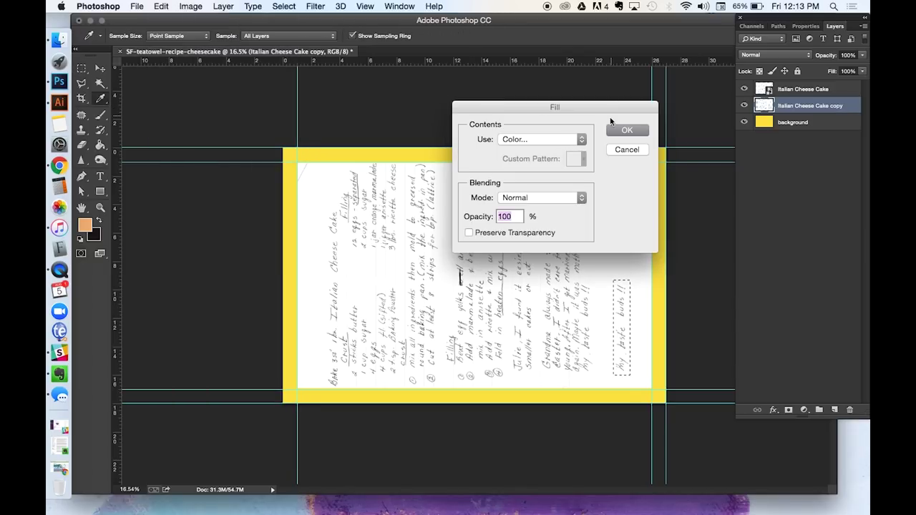
pyautogui.click(577, 136)
pyautogui.click(529, 156)
pyautogui.click(622, 131)
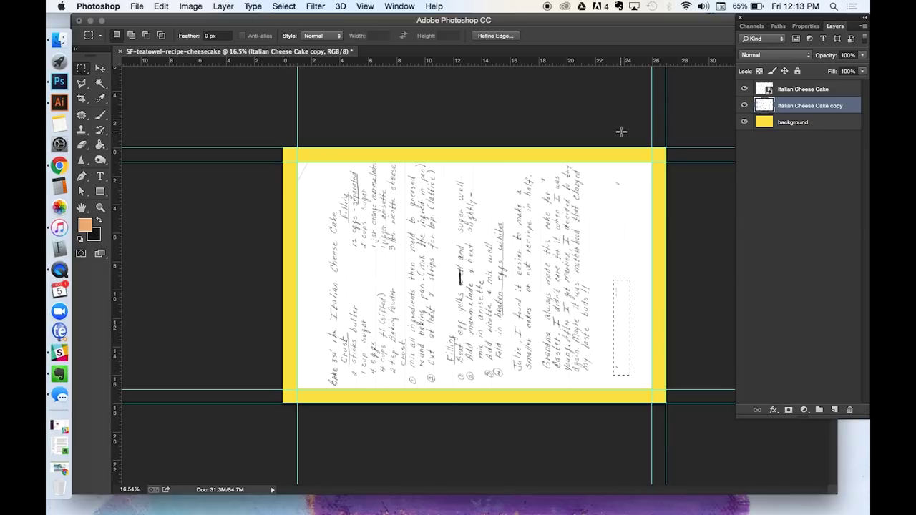
pyautogui.press('super+d')
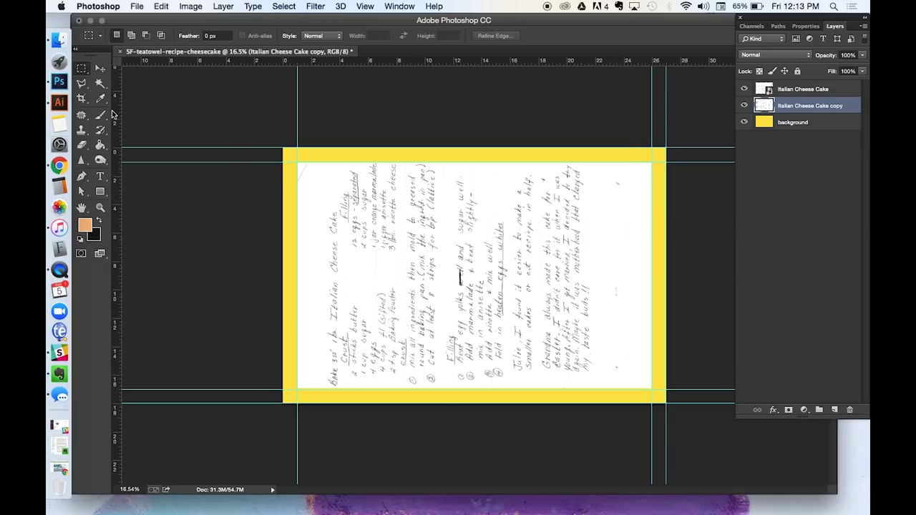
# - Clone clean paper over the stray pen mark on the copy
pyautogui.click(80, 131)
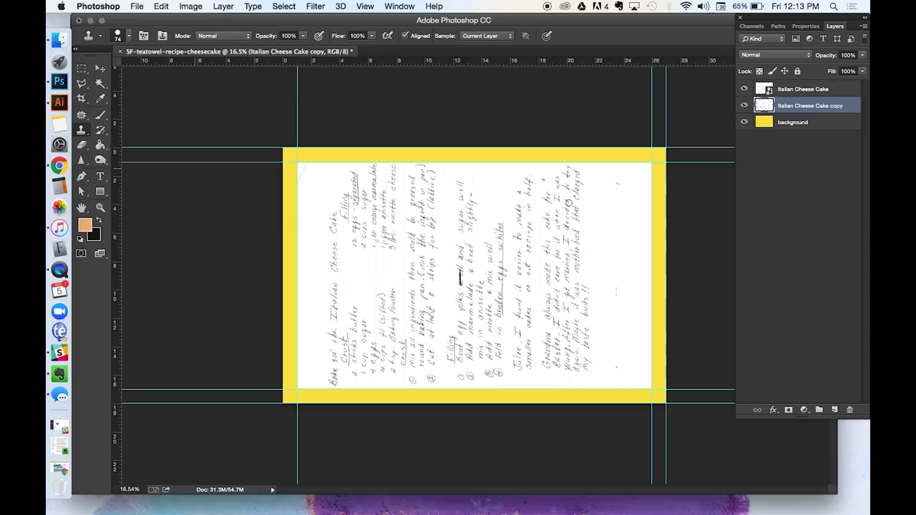
pyautogui.keyDown('alt'); pyautogui.click(618, 273); pyautogui.keyUp('alt')
pyautogui.moveTo(615, 285); pyautogui.dragTo(615, 296)
pyautogui.keyDown('shift'); pyautogui.click(834, 89); pyautogui.keyUp('shift')
# - Merge the two recipe layers and apply Levels of 30 / 0.69 / 255
pyautogui.rightClick(831, 89)
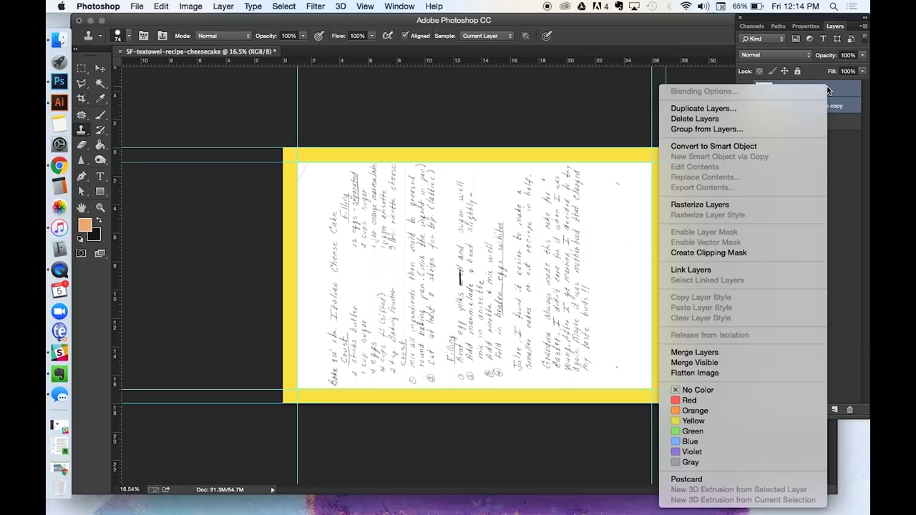
pyautogui.click(707, 353)
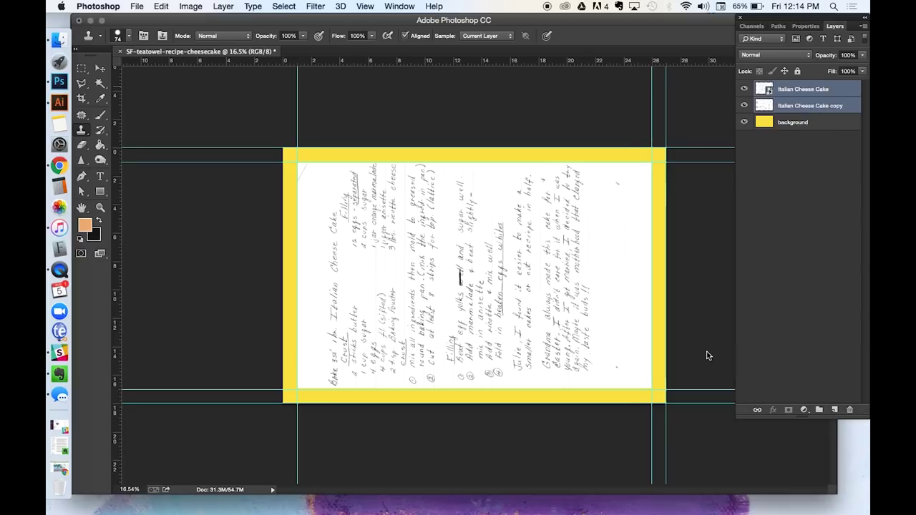
pyautogui.click(190, 5)
pyautogui.moveTo(206, 39)
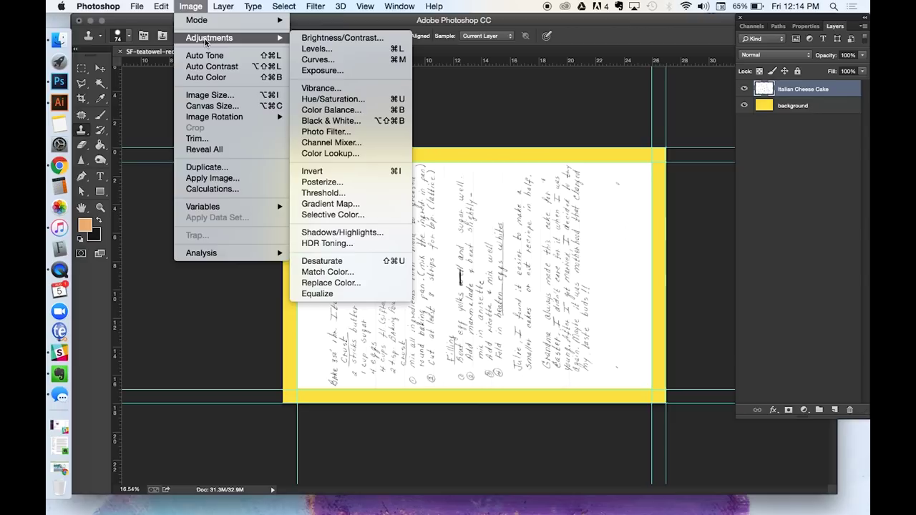
pyautogui.click(317, 49)
pyautogui.moveTo(632, 156); pyautogui.dragTo(648, 156)
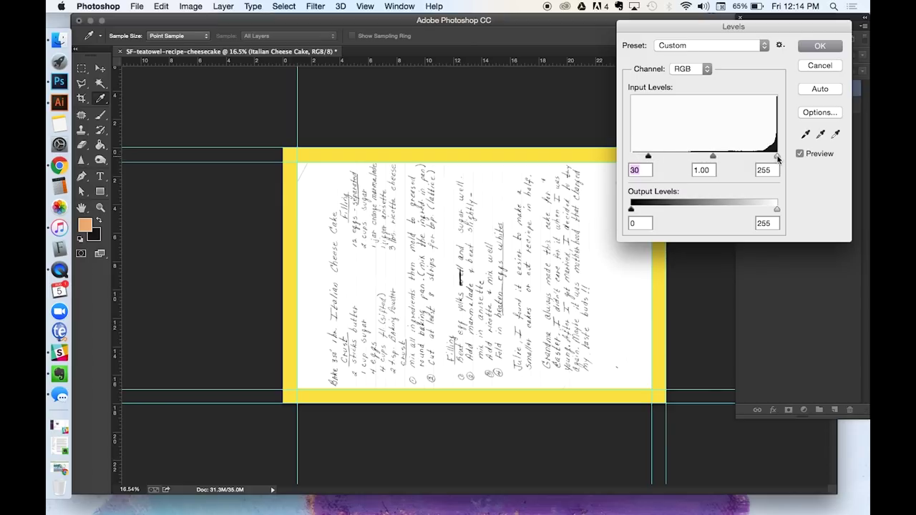
pyautogui.moveTo(778, 159)
pyautogui.mouseDown()
pyautogui.moveTo(767, 154)
pyautogui.moveTo(788, 159)
pyautogui.mouseUp()
pyautogui.moveTo(713, 156); pyautogui.dragTo(728, 157)
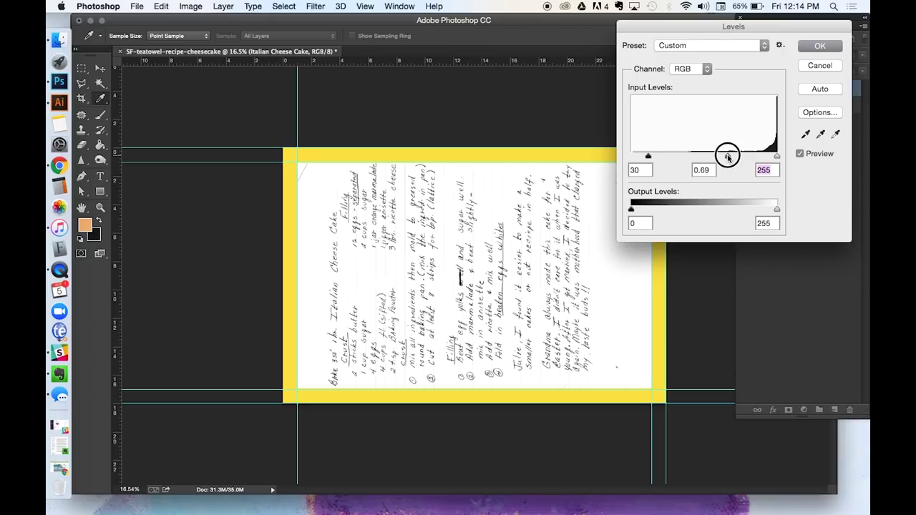
pyautogui.click(829, 49)
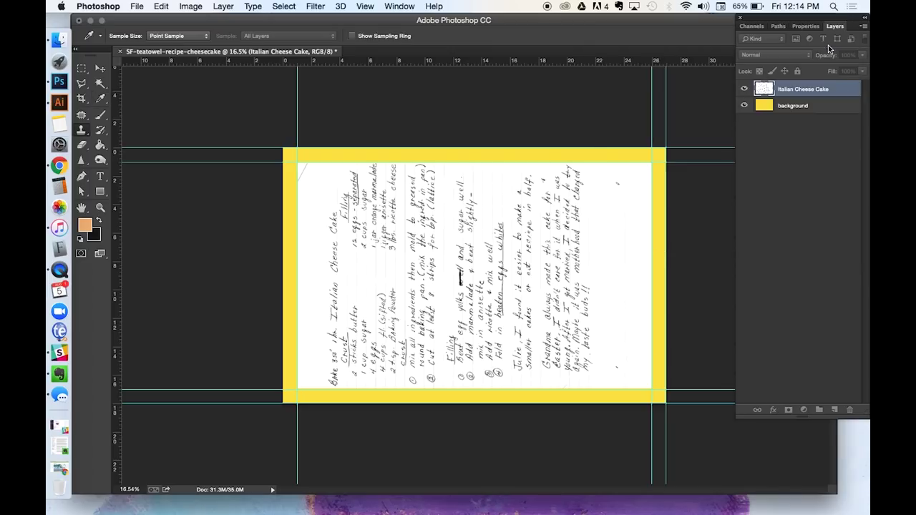
# - Save the design to the Desktop as JPEG SF-teatowel-recipe-cheesecake.jpg with default quality options
pyautogui.click(136, 7)
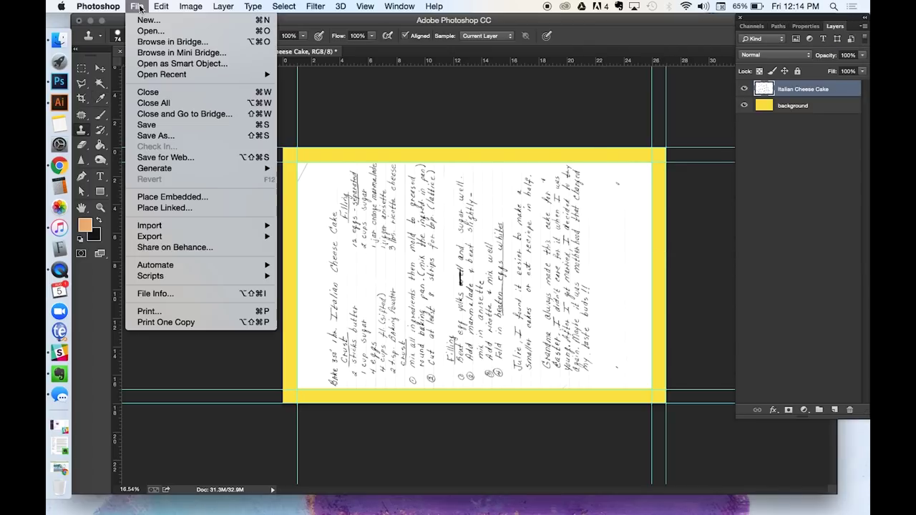
pyautogui.click(156, 136)
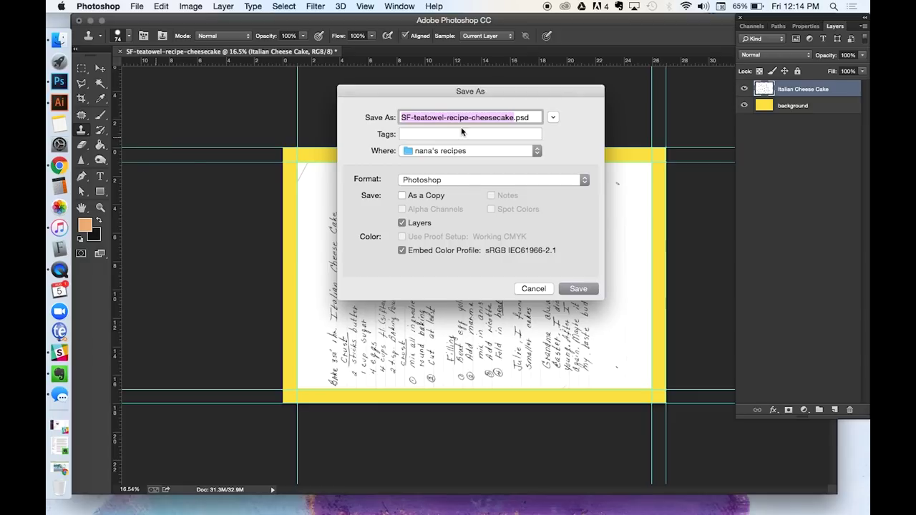
pyautogui.moveTo(428, 151); pyautogui.dragTo(428, 231)
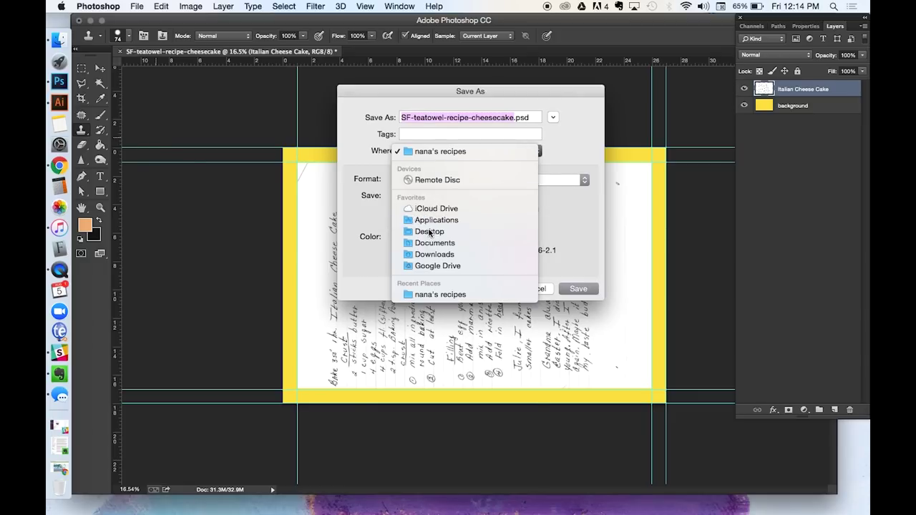
pyautogui.click(426, 181)
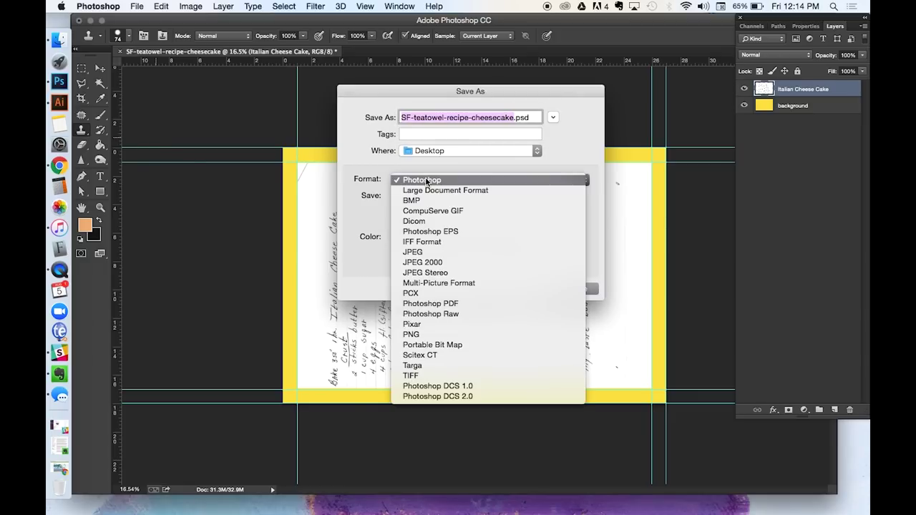
pyautogui.click(419, 252)
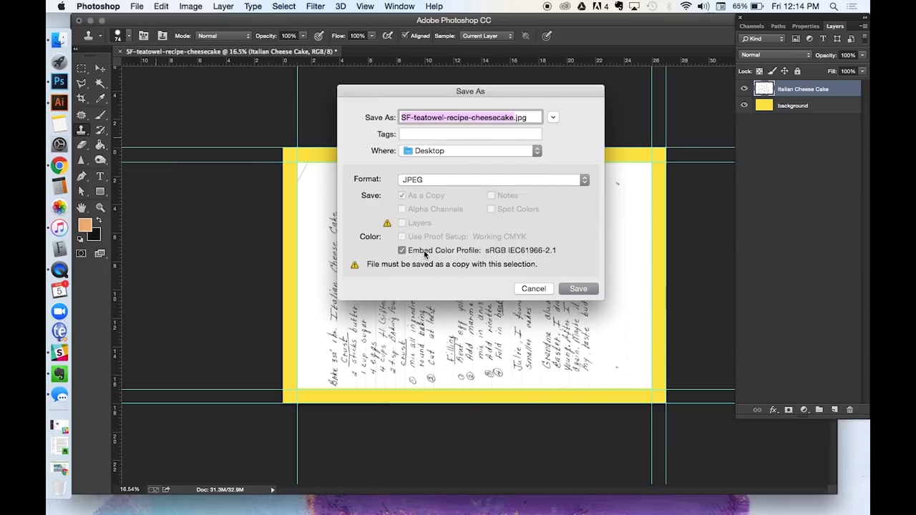
pyautogui.click(588, 290)
pyautogui.click(527, 159)
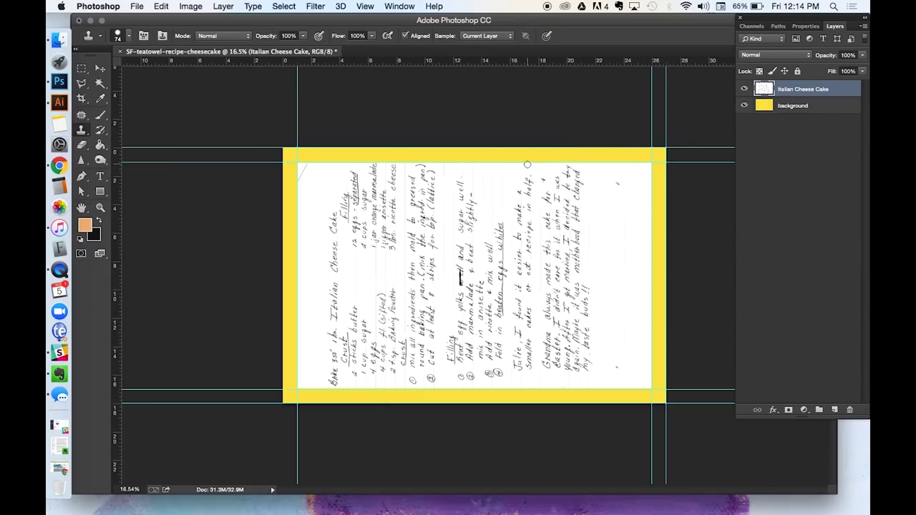
pyautogui.click(101, 68)
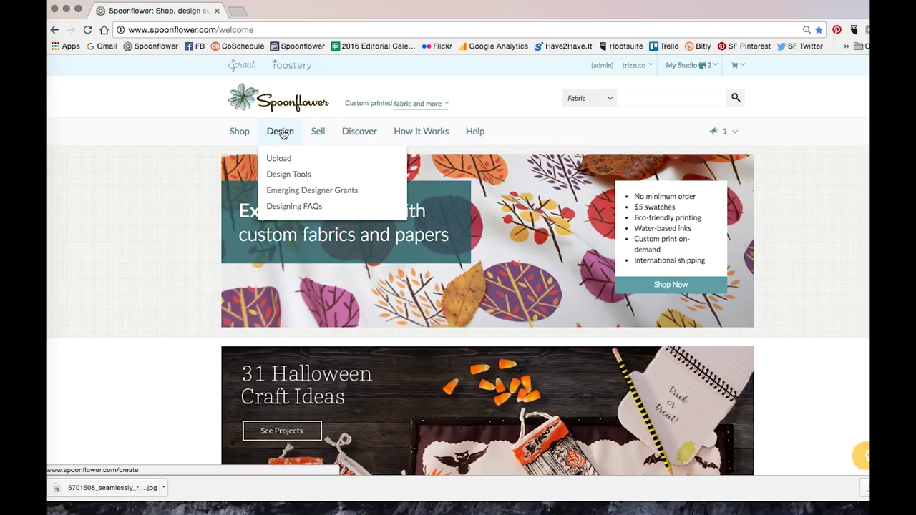
# - Choose the SF-teatowel-recipe-cheesecake JPEG from the Desktop on Spoonflower's upload page
pyautogui.click(280, 159)
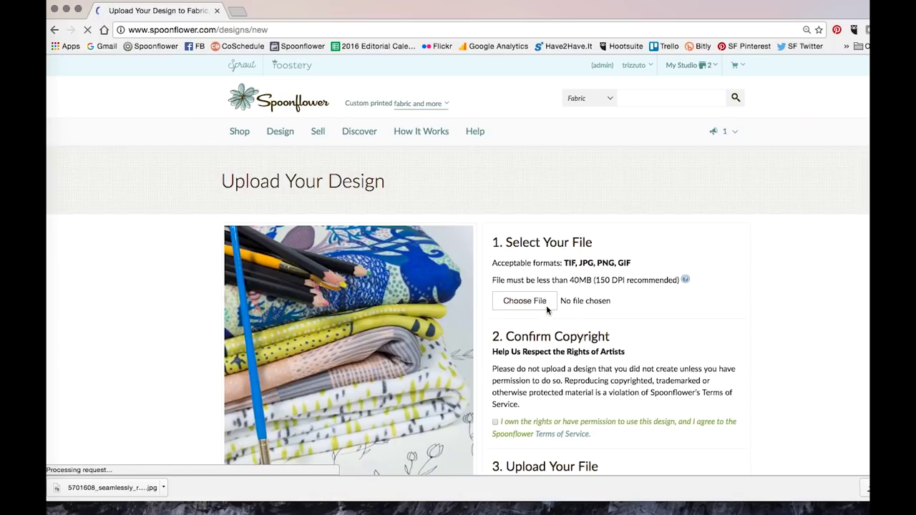
pyautogui.scroll(-1, 548, 307)
pyautogui.click(538, 262)
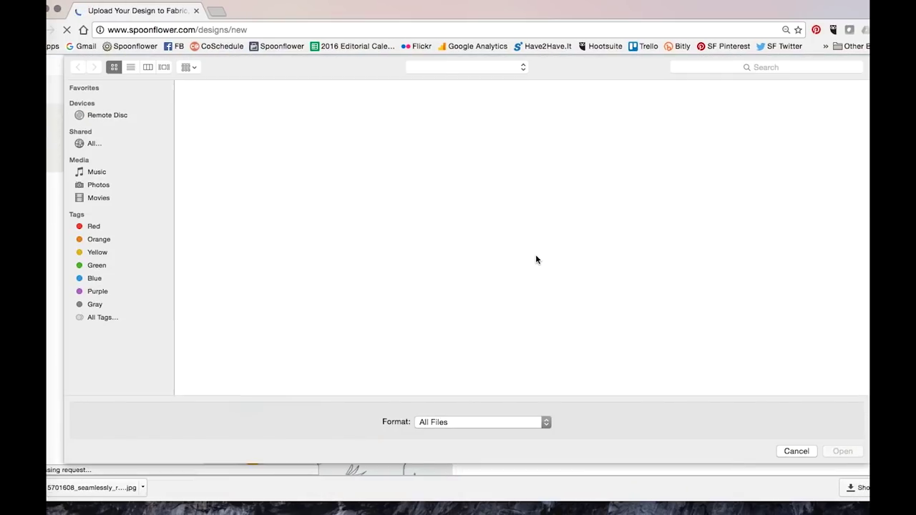
pyautogui.scroll(-5, 489, 196)
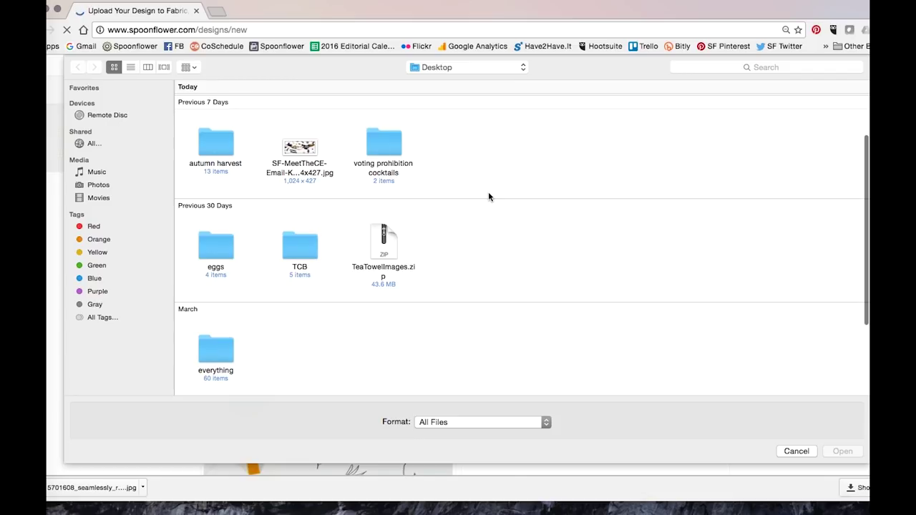
pyautogui.scroll(-1, 488, 192)
pyautogui.click(549, 341)
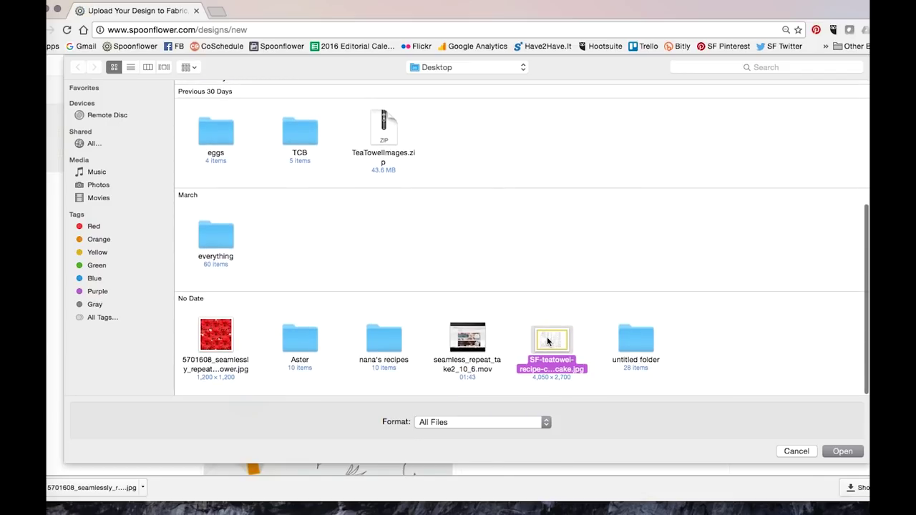
pyautogui.click(839, 451)
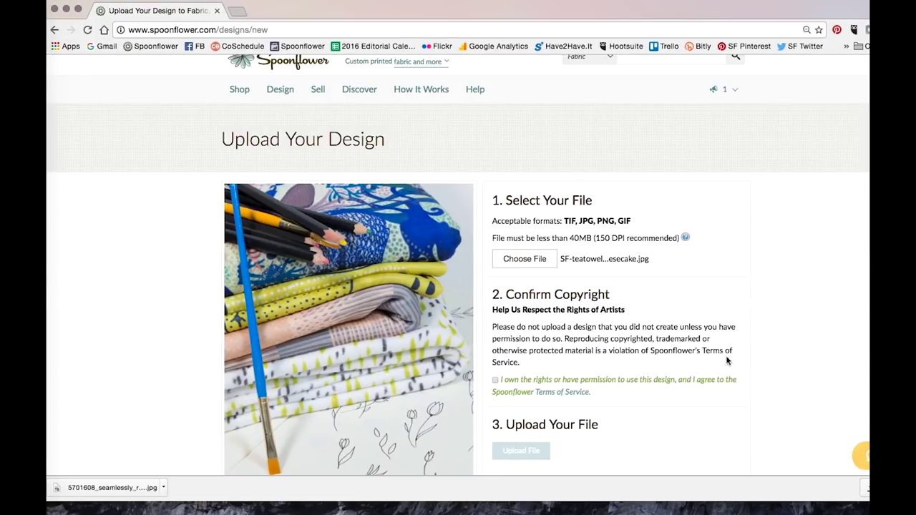
# - Confirm the copyright statement and upload the design file
pyautogui.scroll(-1, 694, 343)
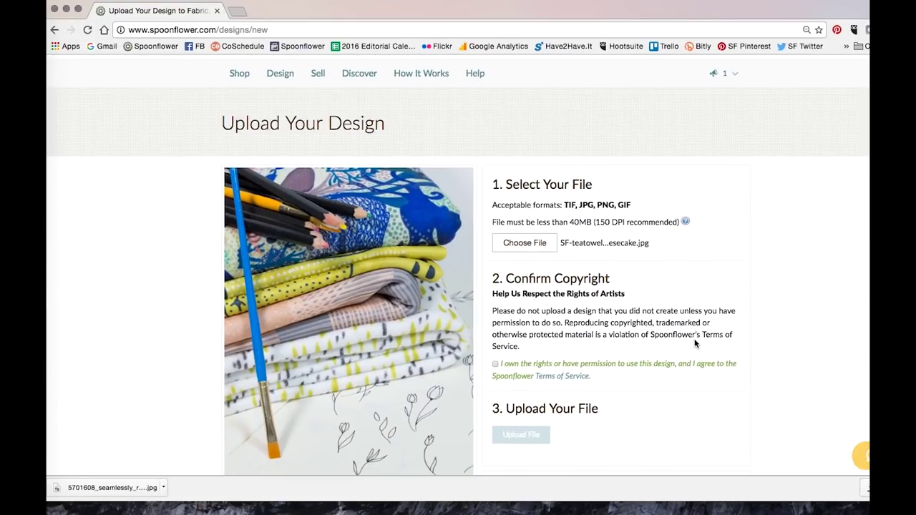
pyautogui.scroll(-3, 695, 343)
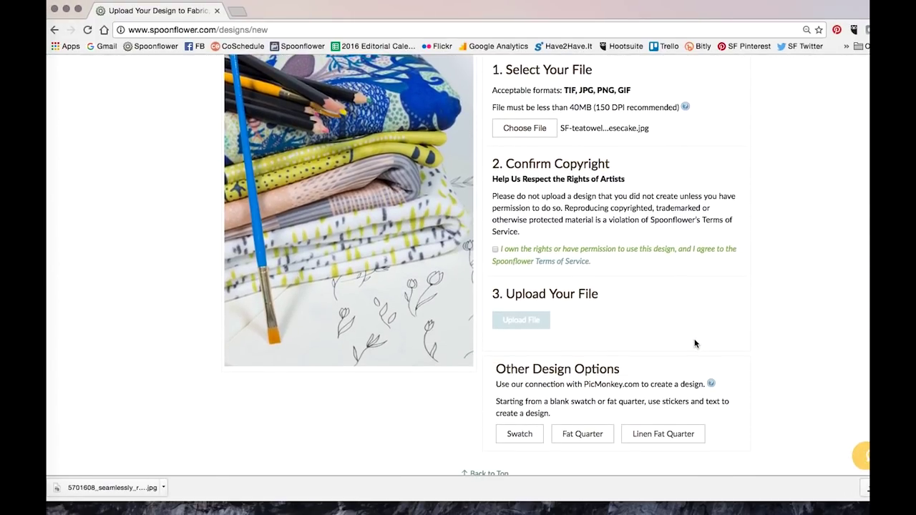
pyautogui.click(495, 251)
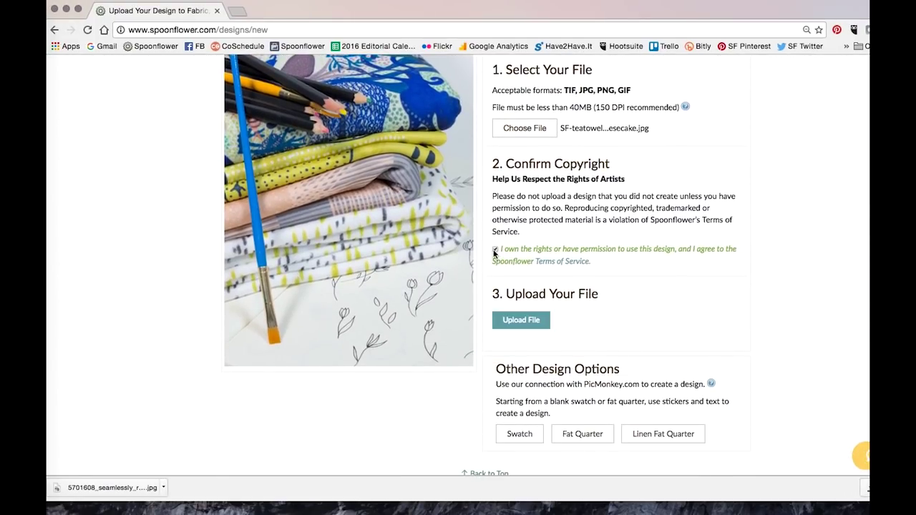
pyautogui.click(517, 321)
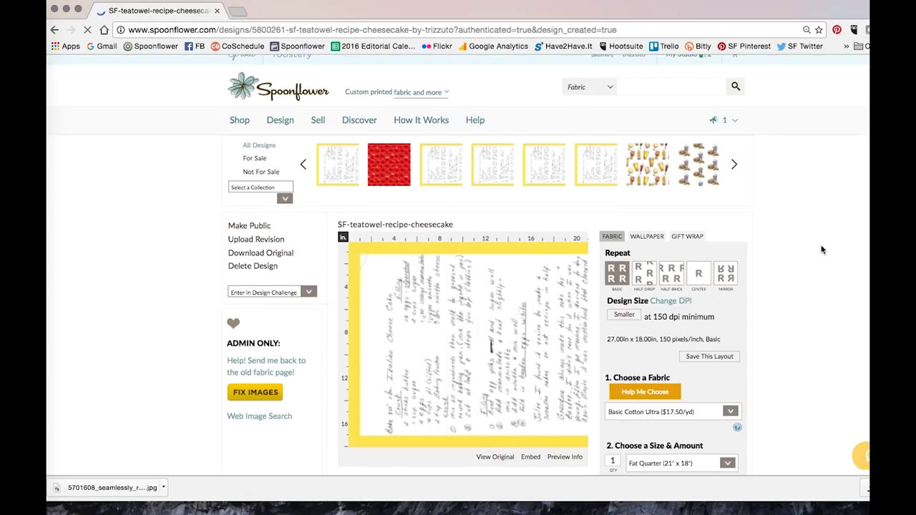
# - Select Linen Cotton Canvas Ultra ($27.00/yd) as the fabric for the 27×18 in fat quarter
pyautogui.scroll(-4, 822, 250)
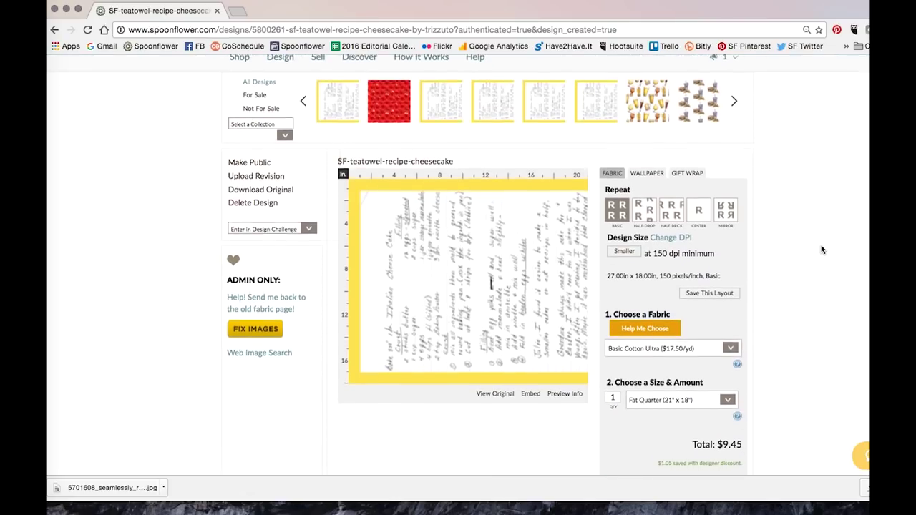
pyautogui.scroll(-1, 795, 409)
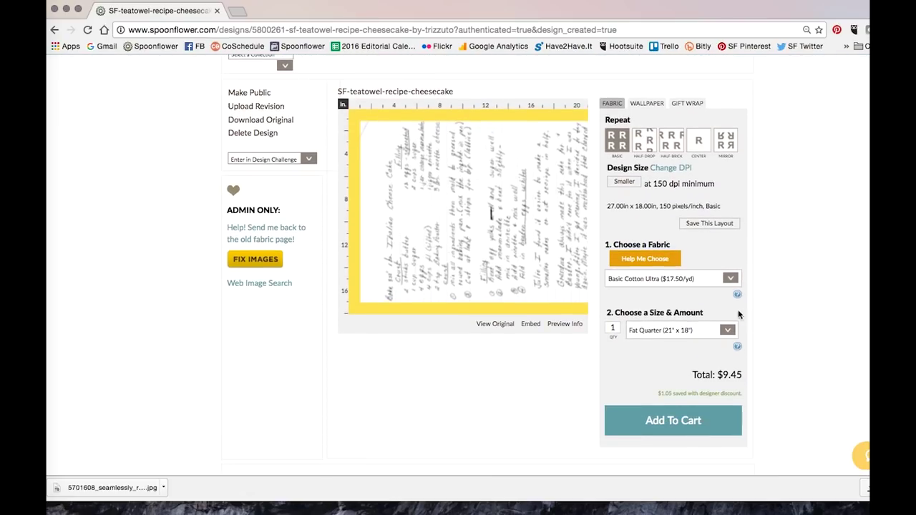
pyautogui.click(731, 279)
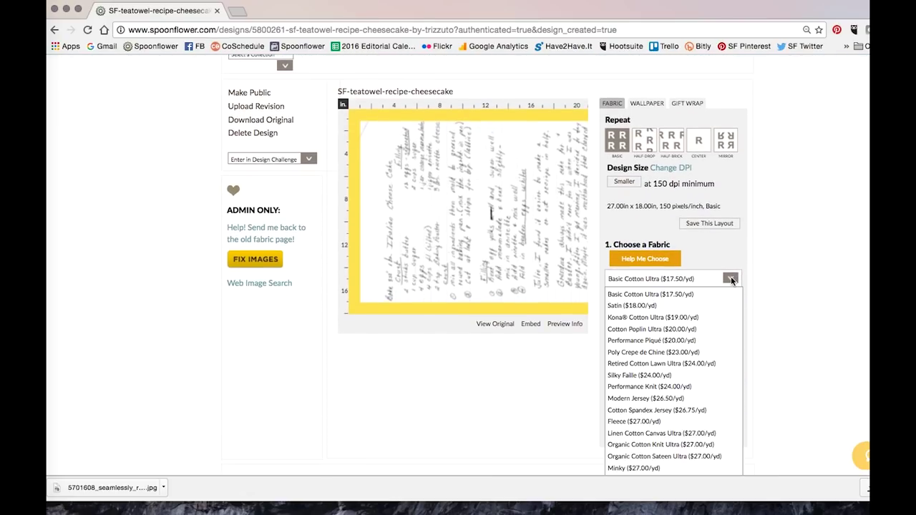
pyautogui.click(649, 434)
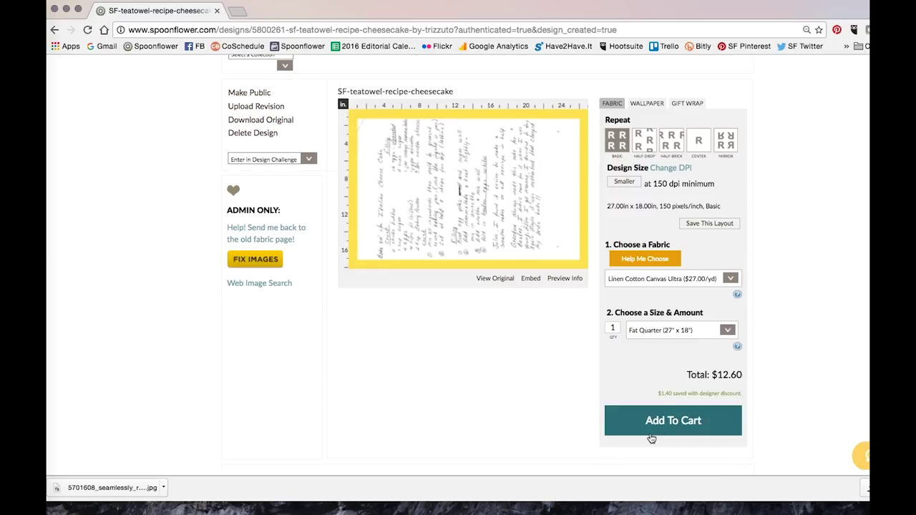